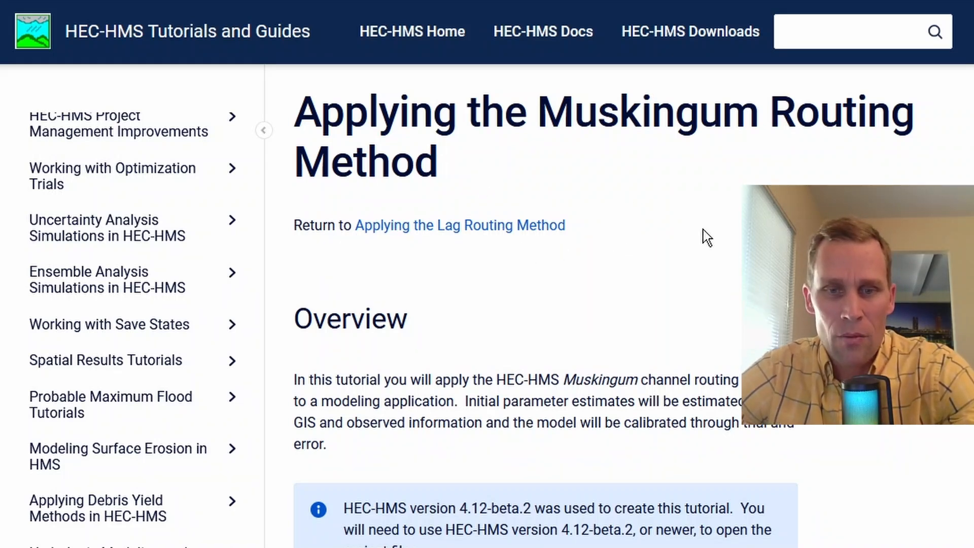
# - Download the initial project archive Reach_Routing_v4.12_start.zip from the Muskingum routing tutorial page and close the file preview
pyautogui.scroll(-9, 545, 305)
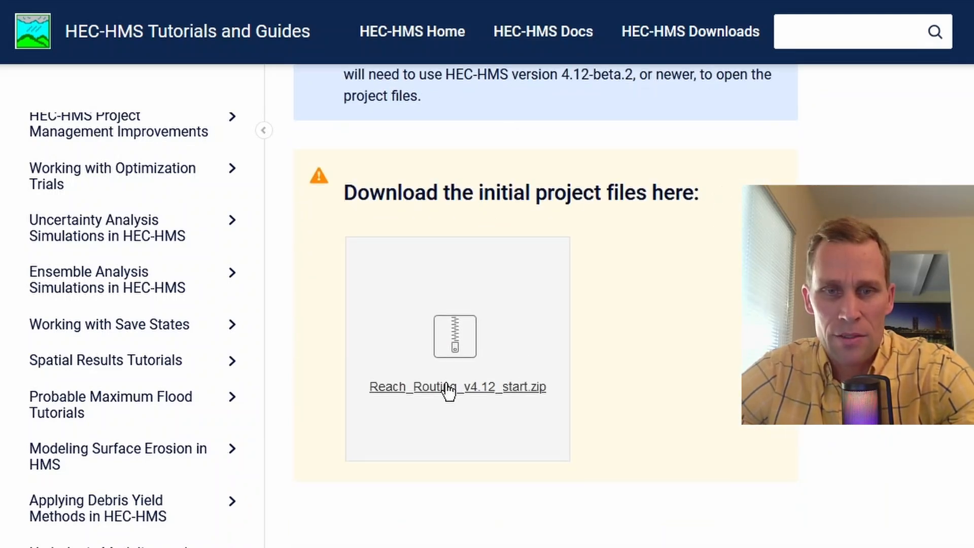
pyautogui.click(451, 344)
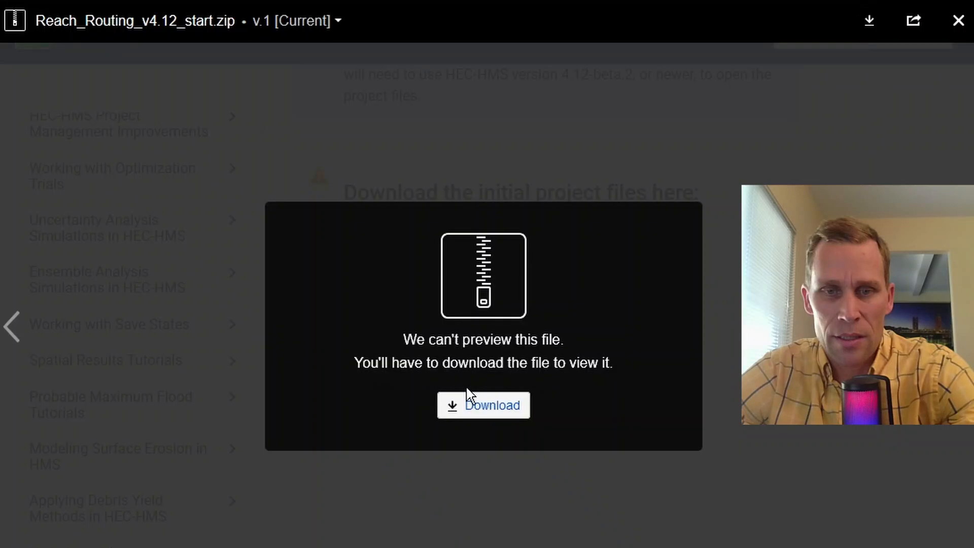
pyautogui.click(481, 415)
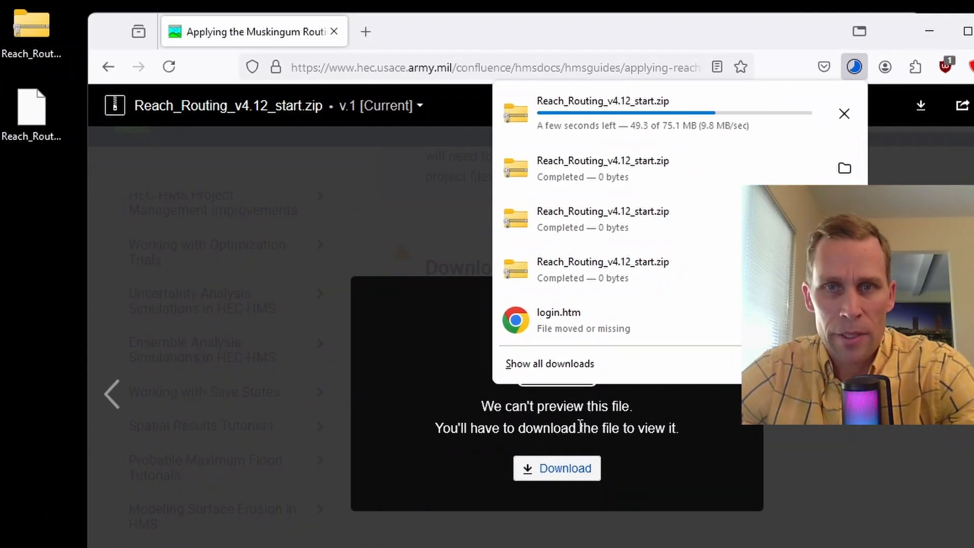
pyautogui.click(830, 60)
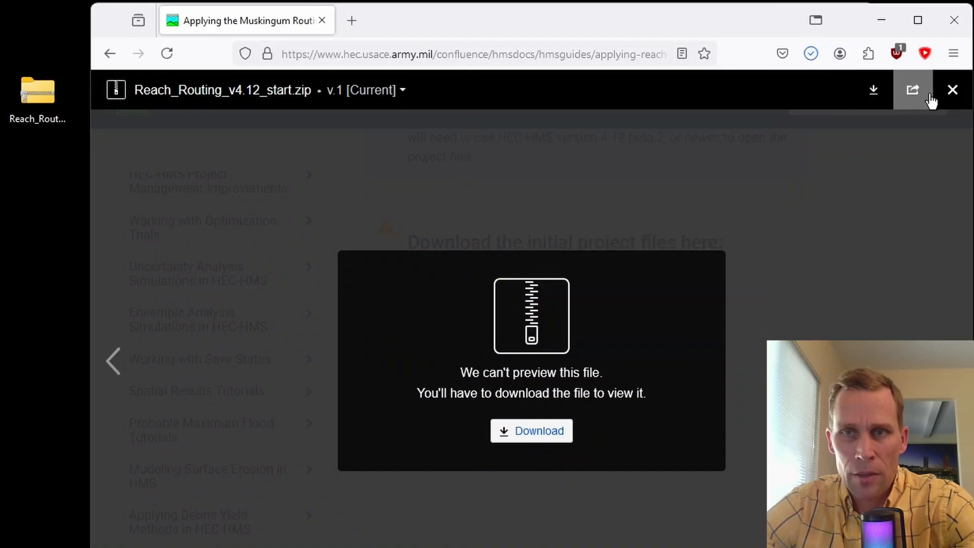
pyautogui.click(970, 97)
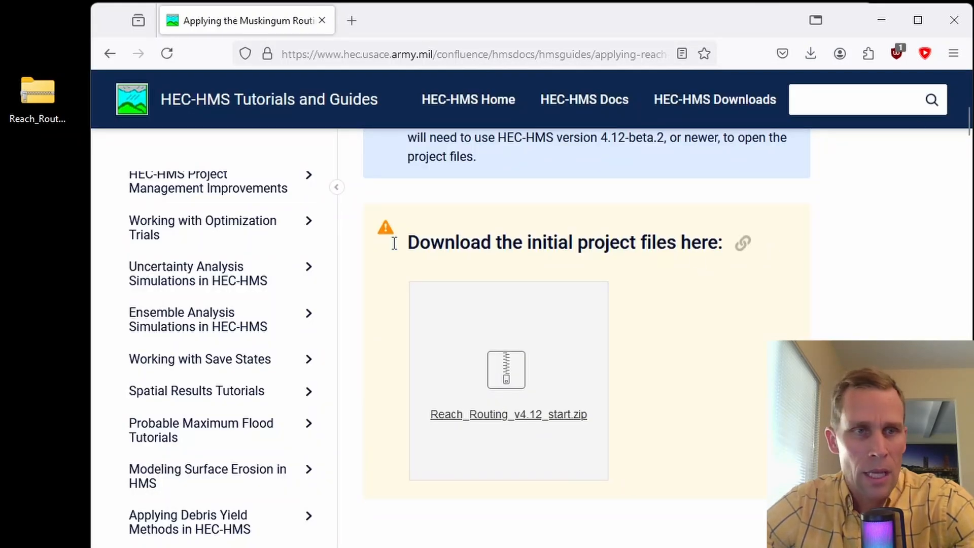
# - Copy the Punxsutawney folder from the downloaded archive into the 16 - Muskingum Routing project folder, and delete the archive from the desktop
pyautogui.click(49, 97)
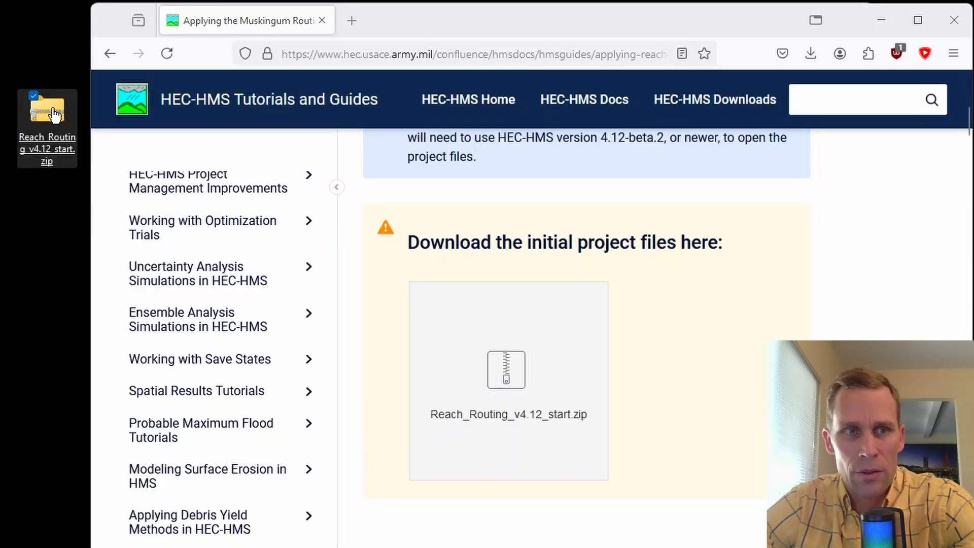
pyautogui.doubleClick(54, 116)
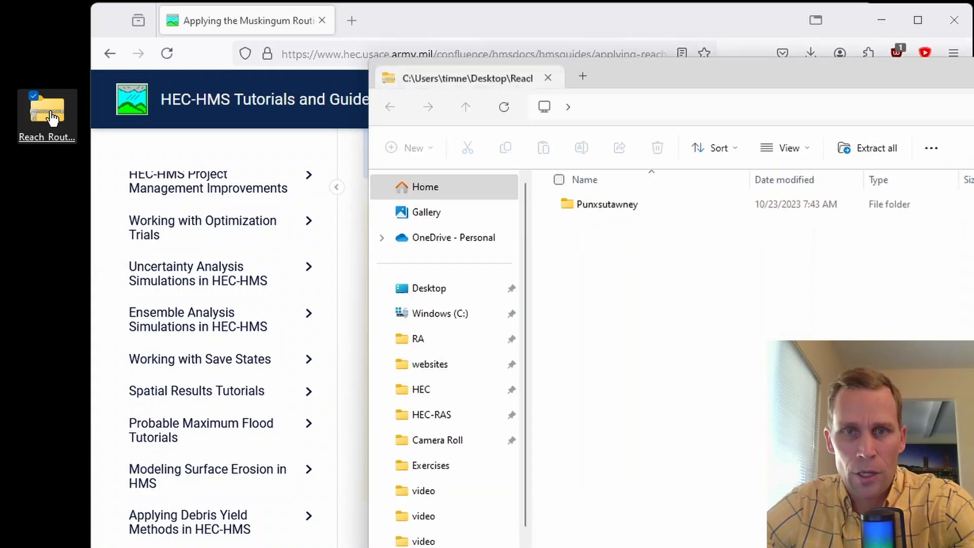
pyautogui.doubleClick(605, 205)
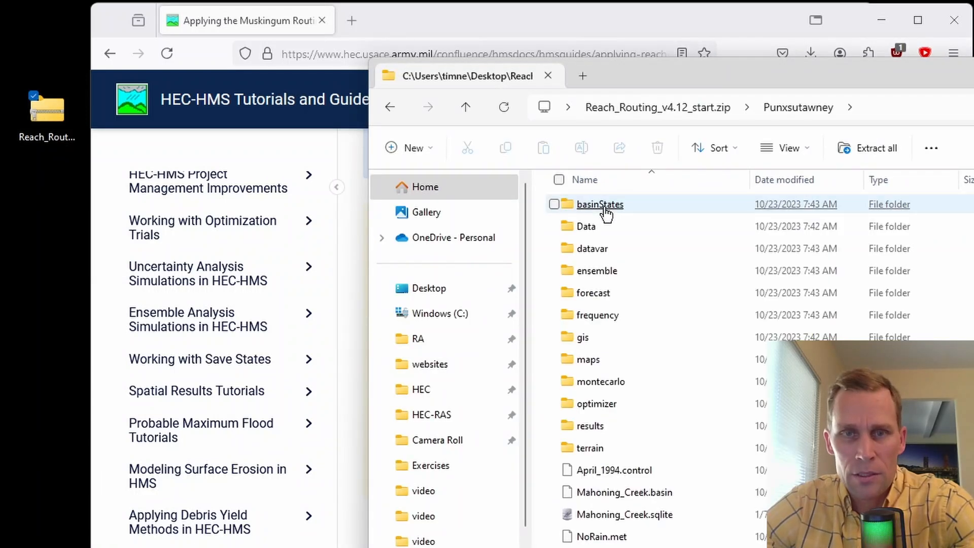
pyautogui.click(724, 108)
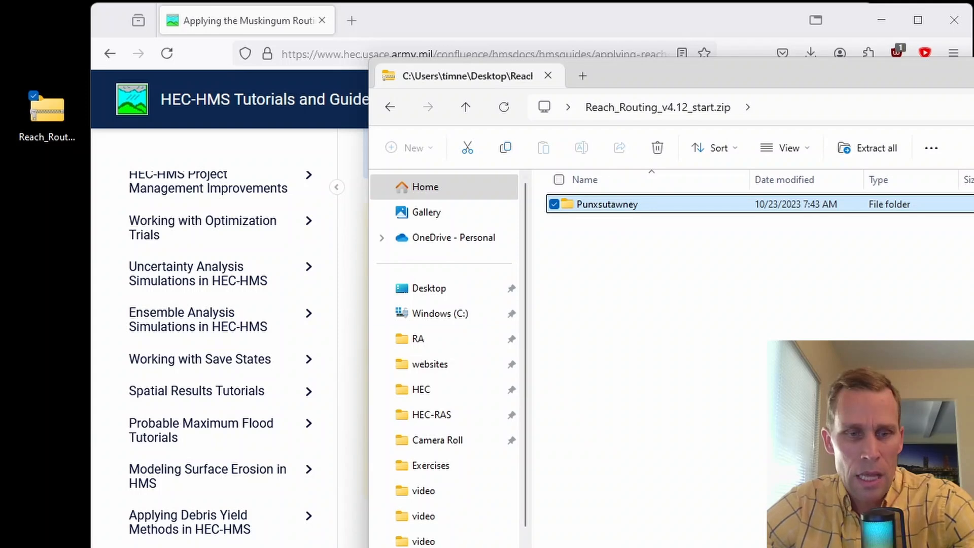
pyautogui.click(279, 546)
pyautogui.click(284, 547)
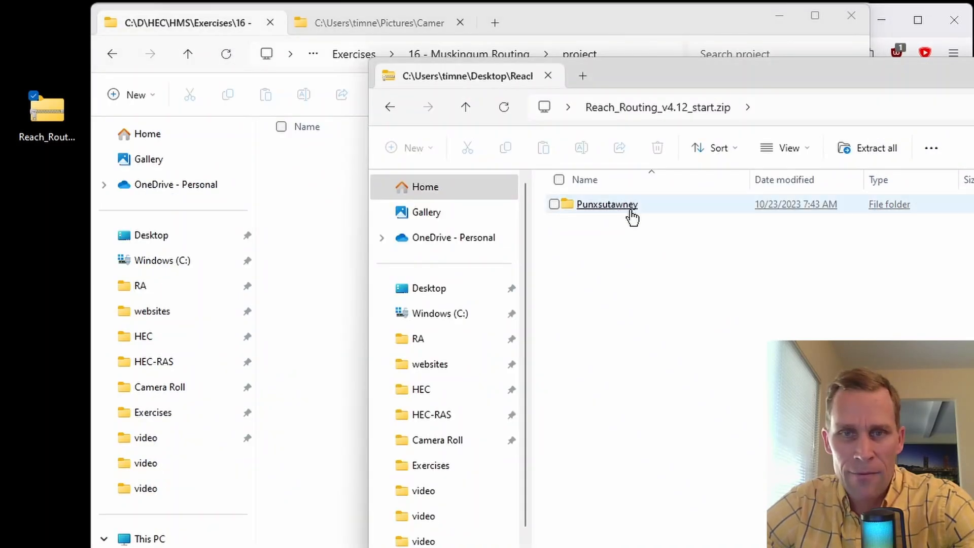
pyautogui.moveTo(622, 209); pyautogui.dragTo(329, 302)
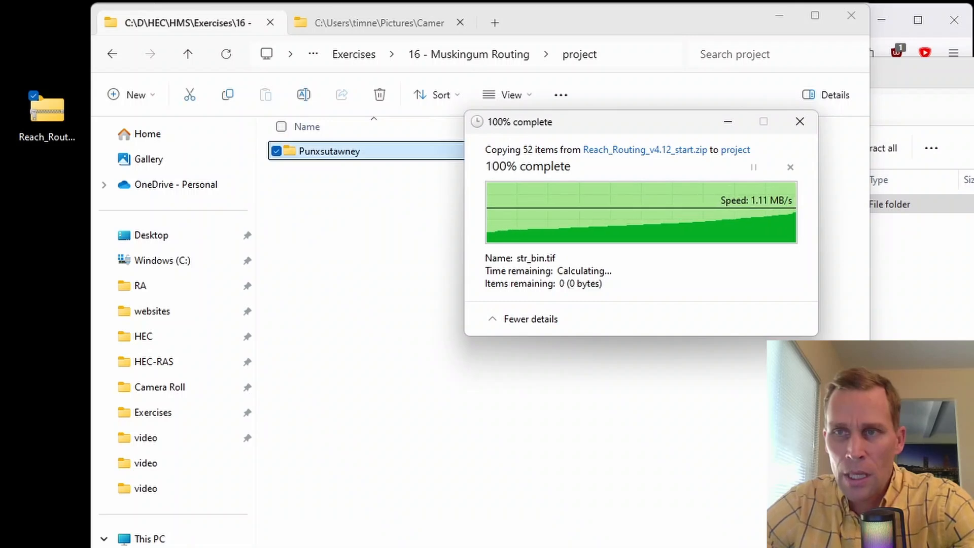
pyautogui.click(29, 144)
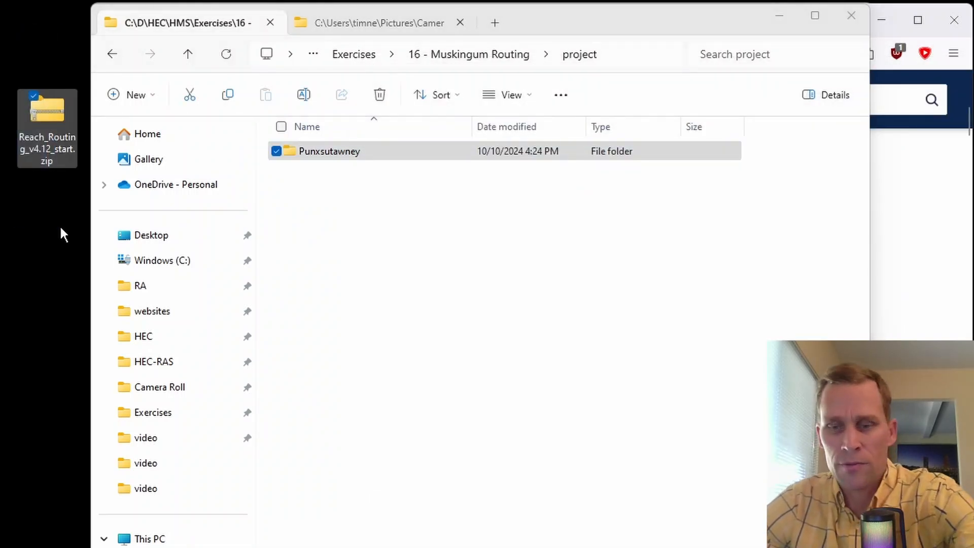
pyautogui.press('Delete')
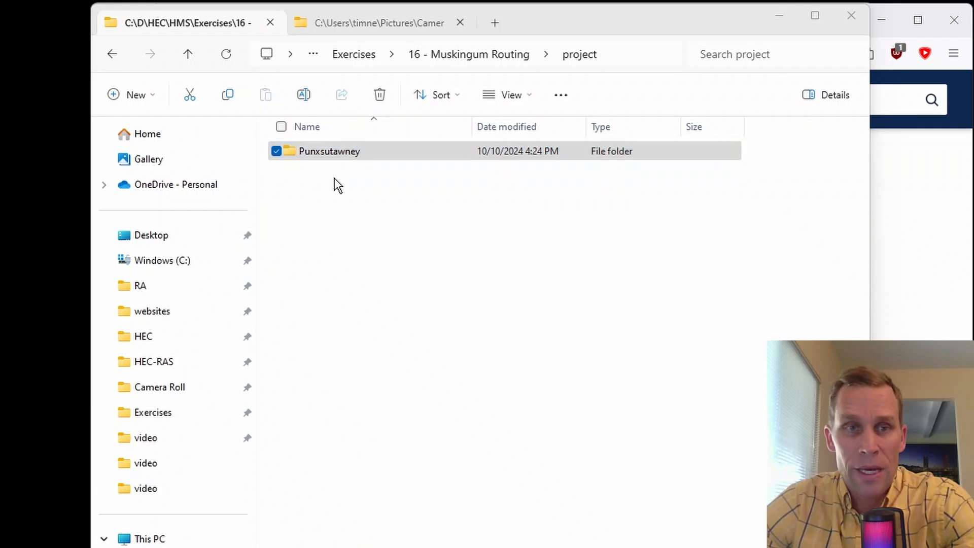
# - Open the copied Punxsutawney folder and locate the Punxsutawney.hms project file
pyautogui.click(343, 158)
pyautogui.doubleClick(323, 155)
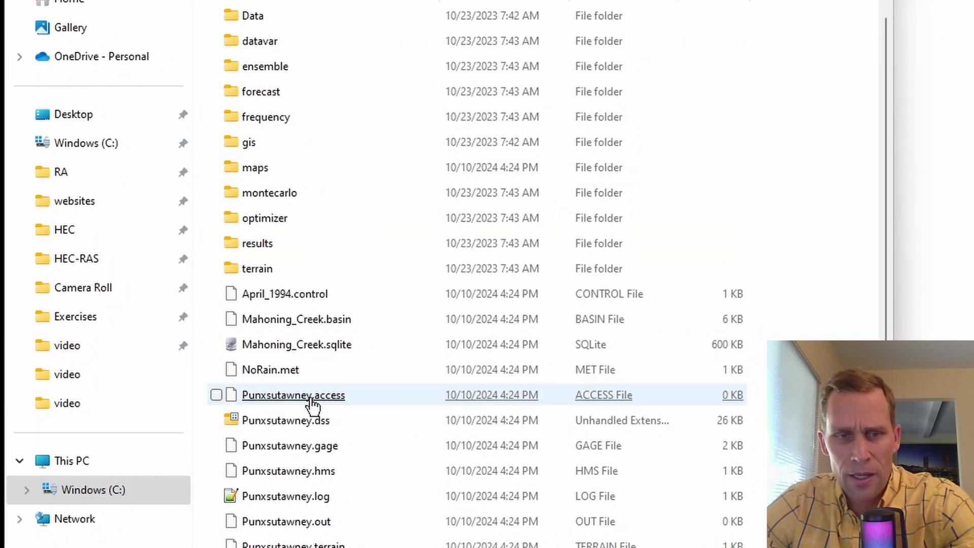
pyautogui.doubleClick(319, 477)
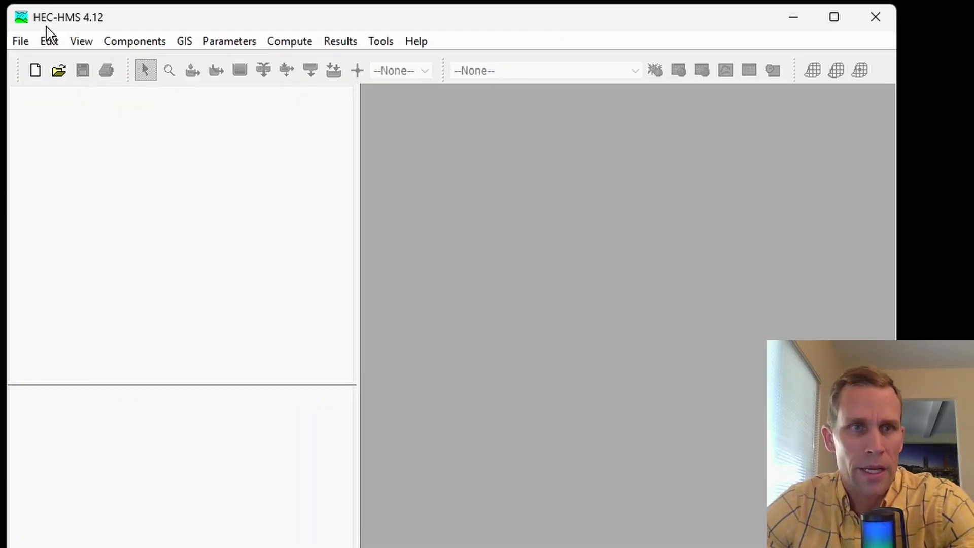
# - Switch to HEC-HMS 4.12 and open the project file Punxsutawney.hms from the copied Punxsutawney folder
pyautogui.click(41, 45)
pyautogui.moveTo(20, 36)
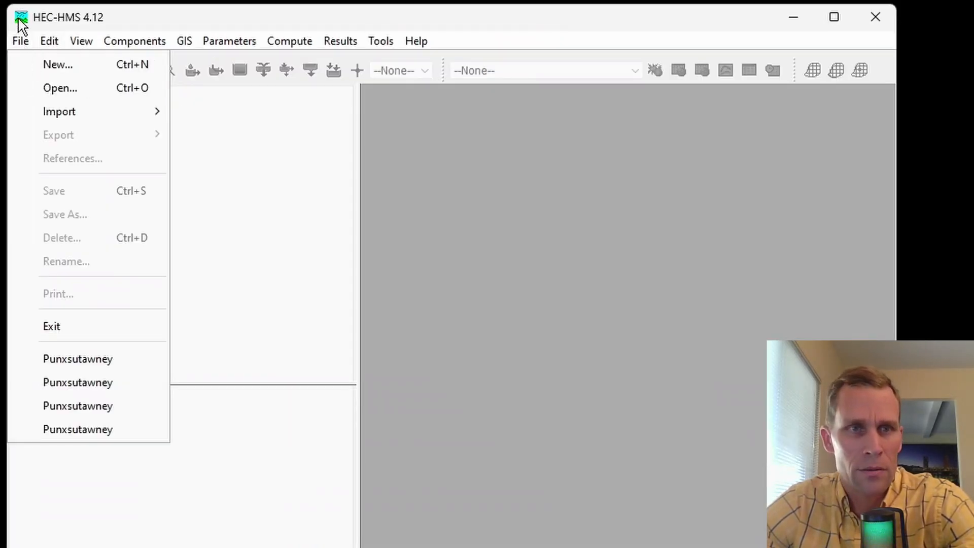
pyautogui.click(48, 87)
pyautogui.click(237, 515)
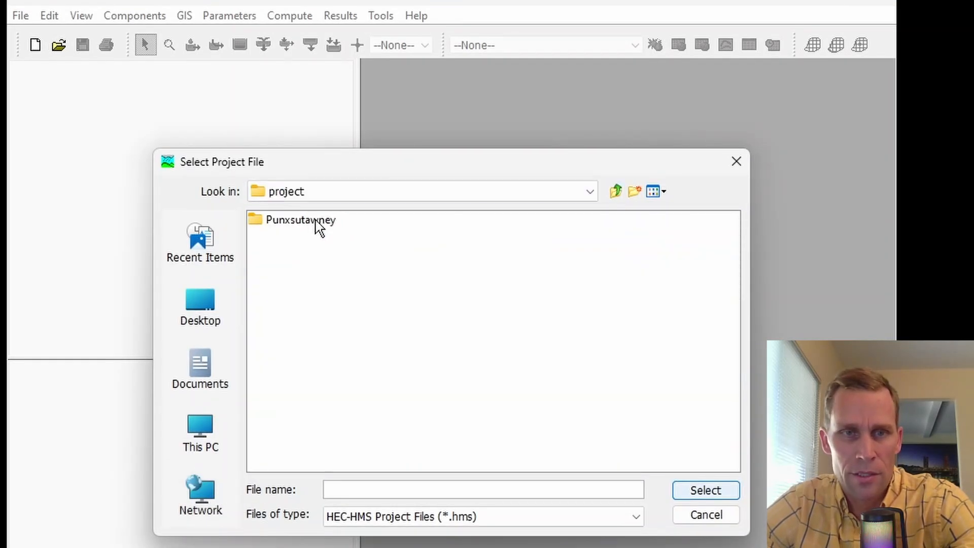
pyautogui.doubleClick(315, 220)
pyautogui.click(310, 415)
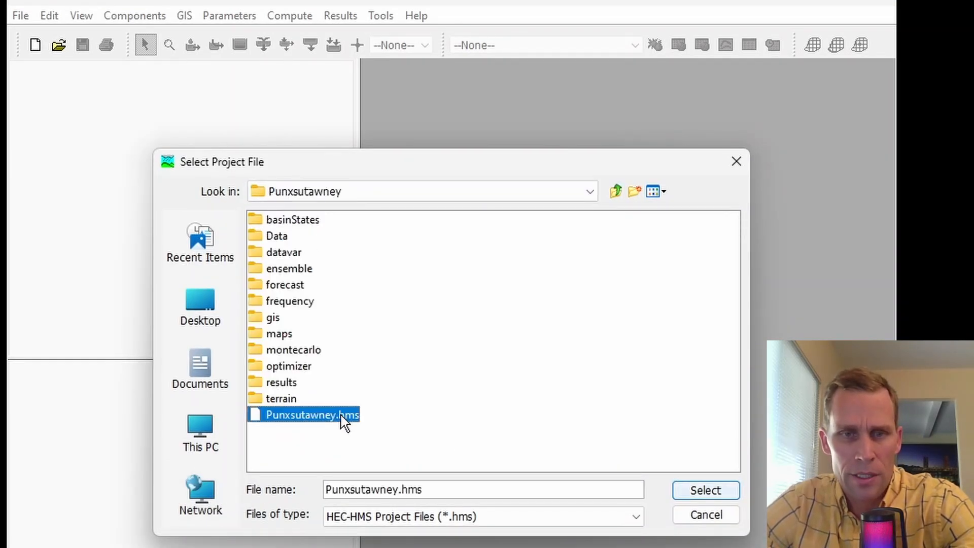
pyautogui.click(700, 492)
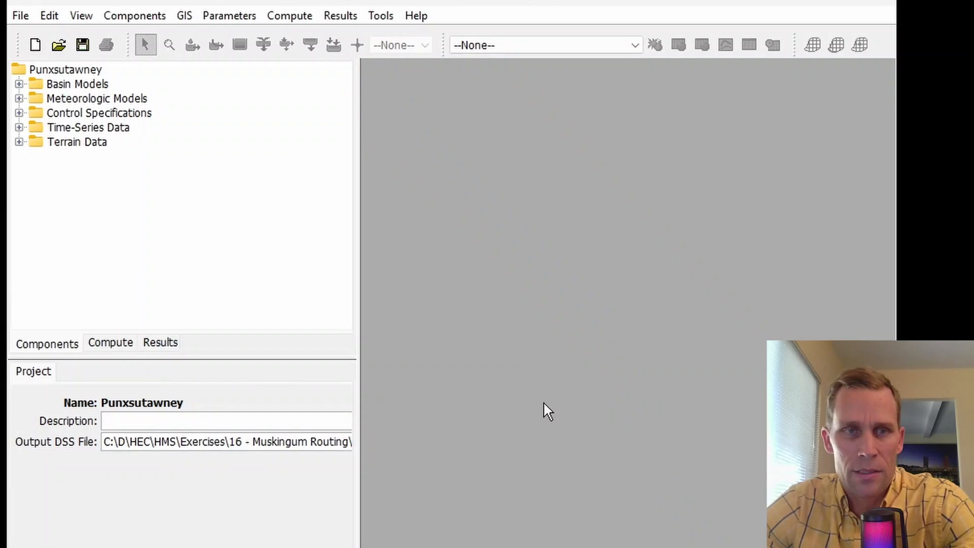
# - Open the Mahoning Creek basin model and maximize its map window
pyautogui.click(19, 84)
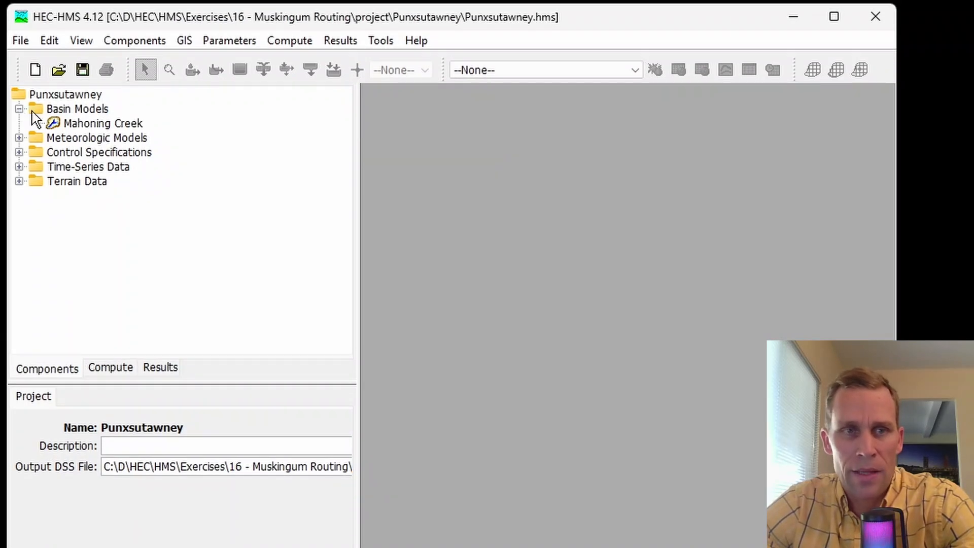
pyautogui.click(87, 125)
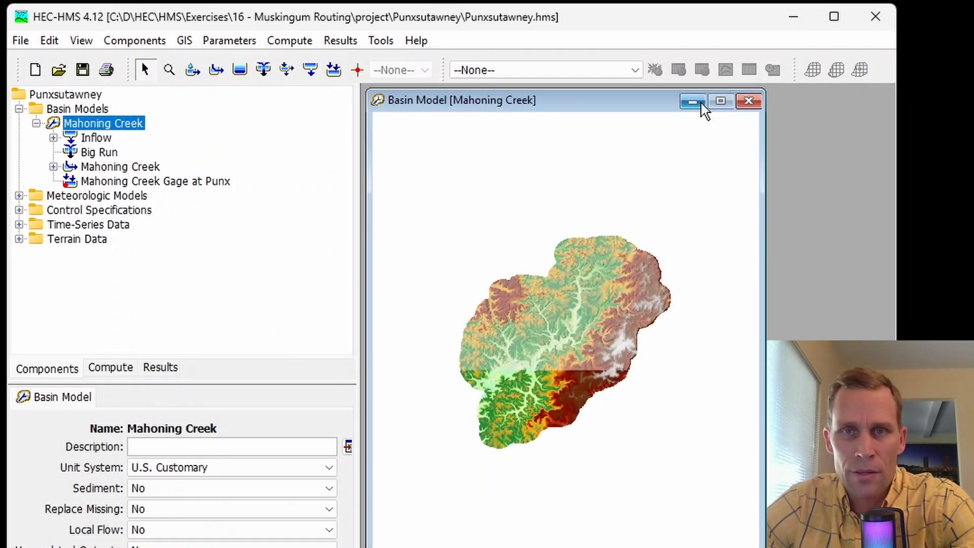
pyautogui.click(721, 101)
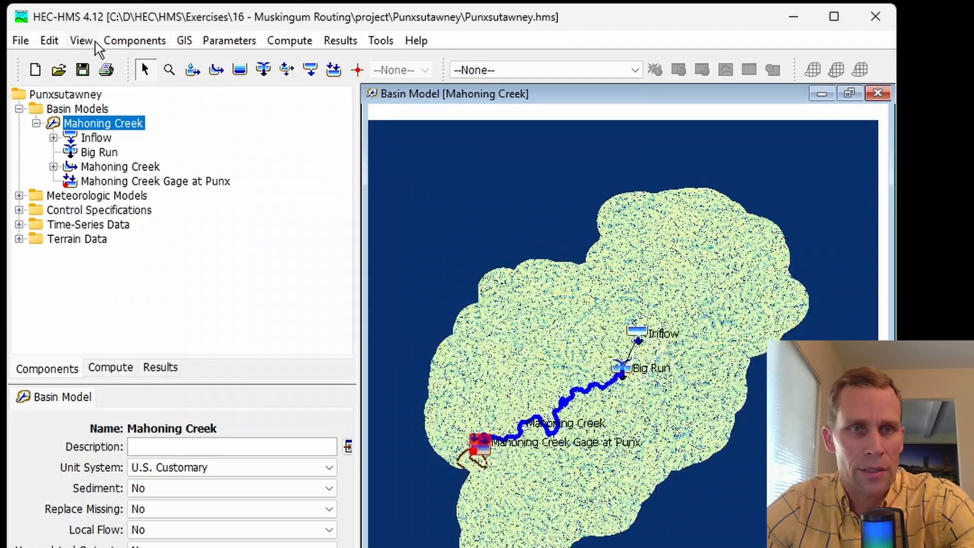
# - Hide the Terrain, Sink Fill, Sink Locations, Flow Direction, Flow Accumulation, Identified Streams, Discretization and Subbasins map layers
pyautogui.click(82, 41)
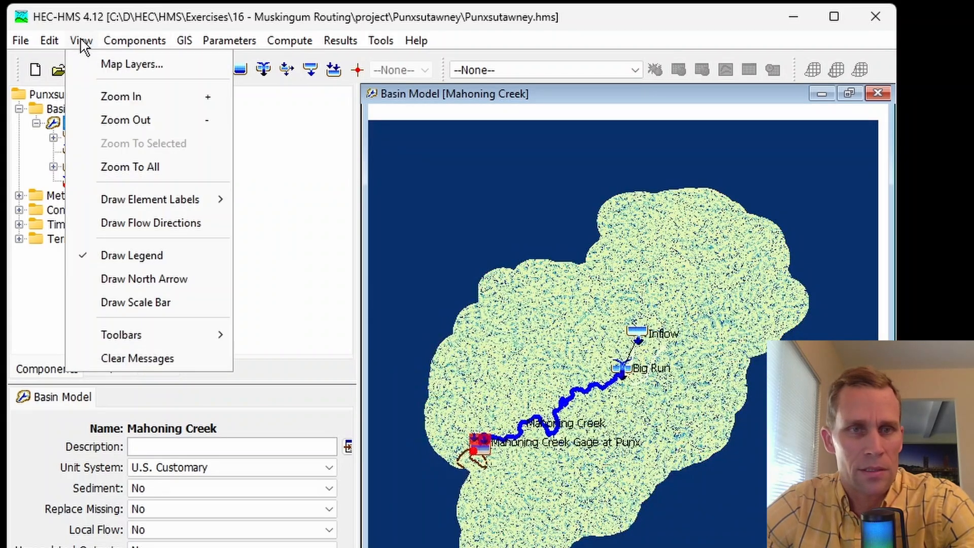
pyautogui.click(100, 65)
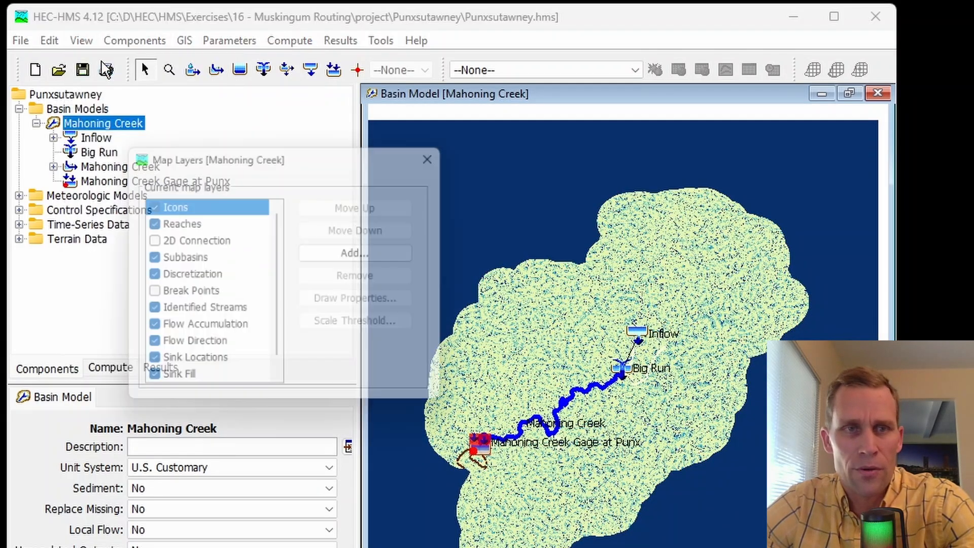
pyautogui.scroll(-1, 157, 364)
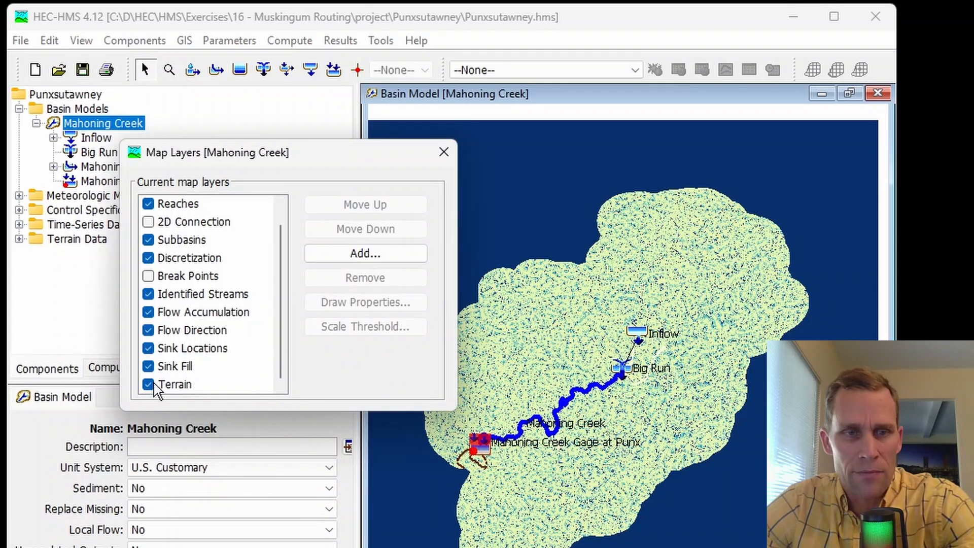
pyautogui.click(151, 385)
pyautogui.click(151, 367)
pyautogui.click(160, 349)
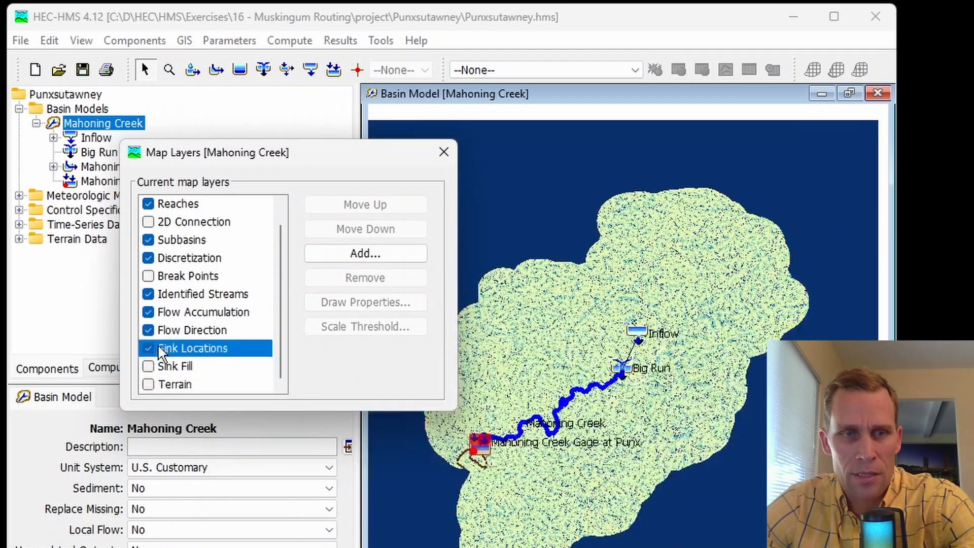
pyautogui.click(152, 330)
pyautogui.click(153, 312)
pyautogui.click(152, 294)
pyautogui.click(152, 258)
pyautogui.click(152, 240)
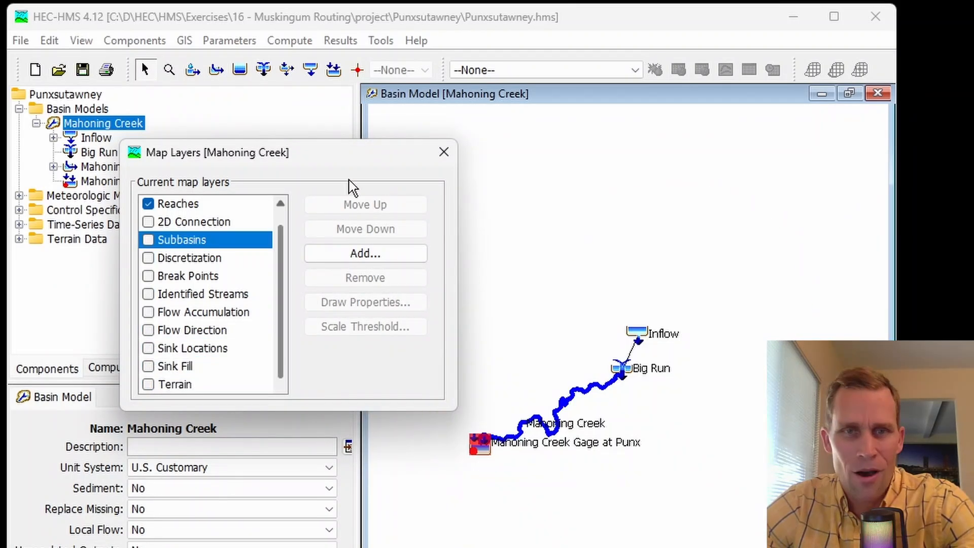
pyautogui.click(442, 154)
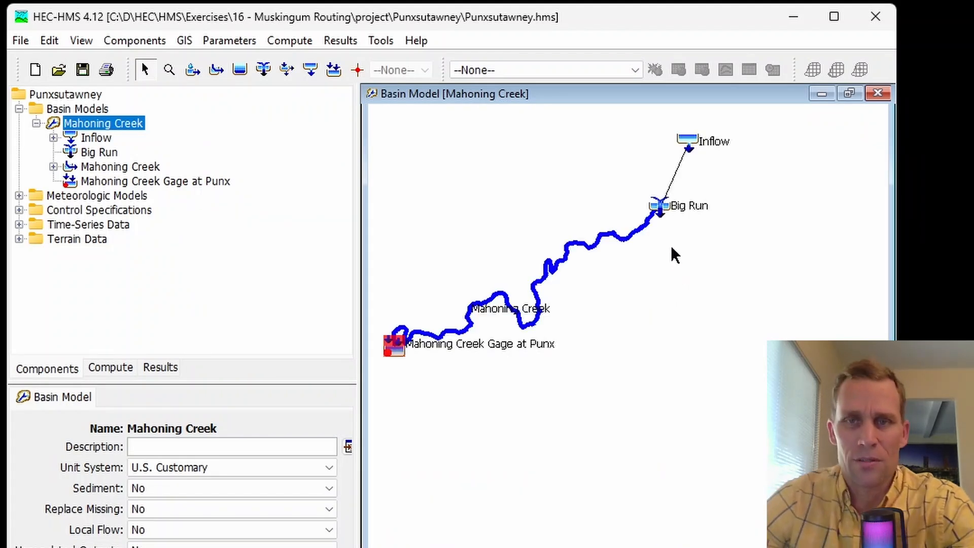
# - Move the Inflow source element closer to the Big Run junction on the basin map
pyautogui.click(688, 148)
pyautogui.moveTo(689, 148); pyautogui.dragTo(671, 177)
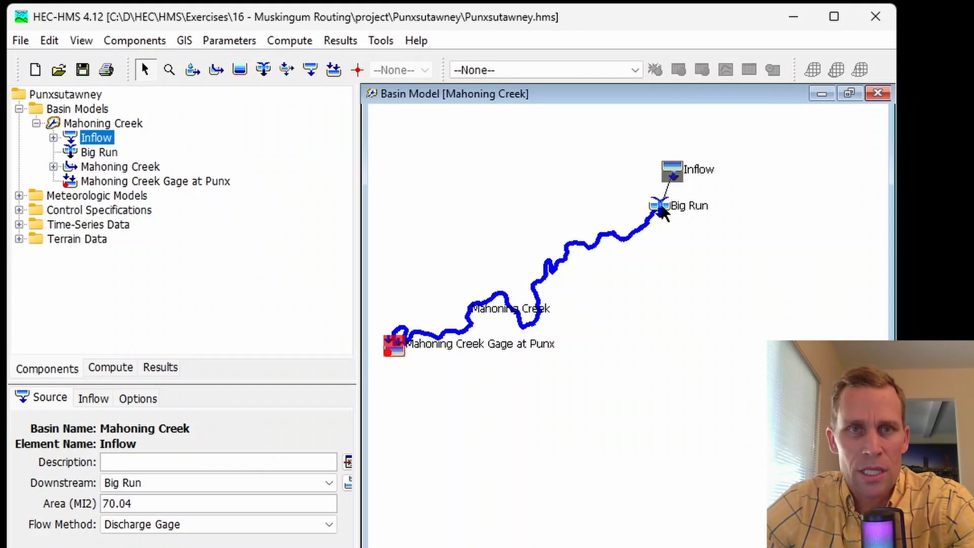
# - Inspect the properties of the Mahoning Creek reach and the Mahoning Creek Gage at Punx sink
pyautogui.click(616, 237)
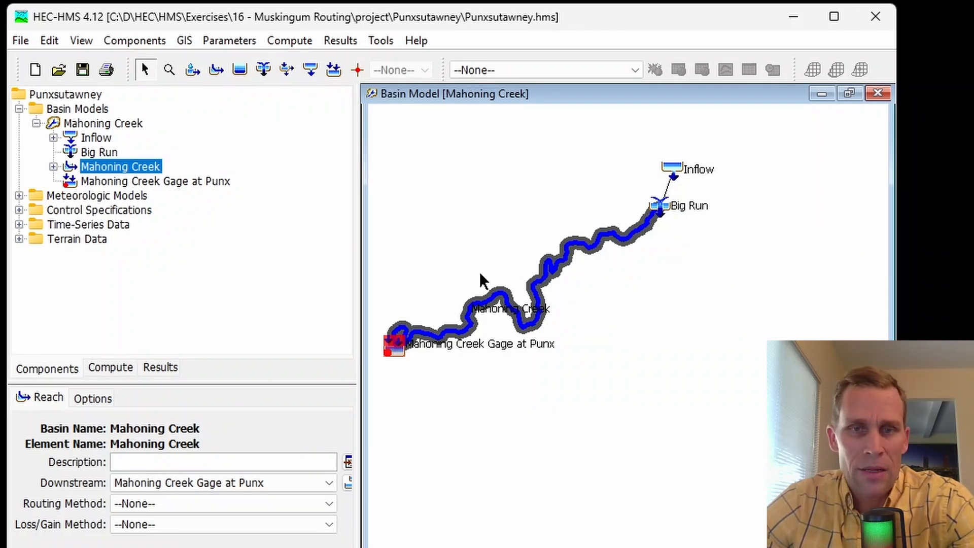
pyautogui.click(416, 272)
pyautogui.click(394, 350)
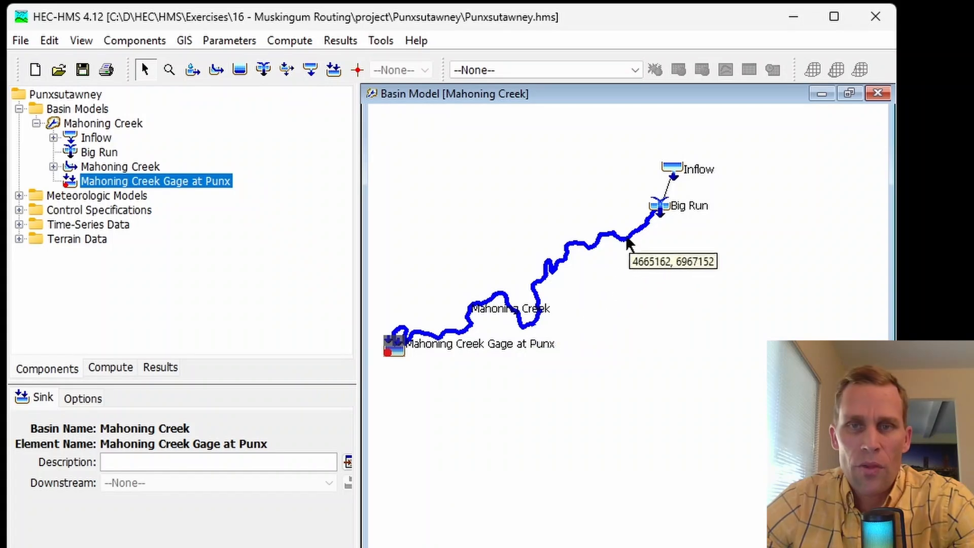
# - Check the discharge gage assigned to the Inflow source and the observed flow assigned to the Mahoning Creek Gage at Punx sink
pyautogui.click(674, 176)
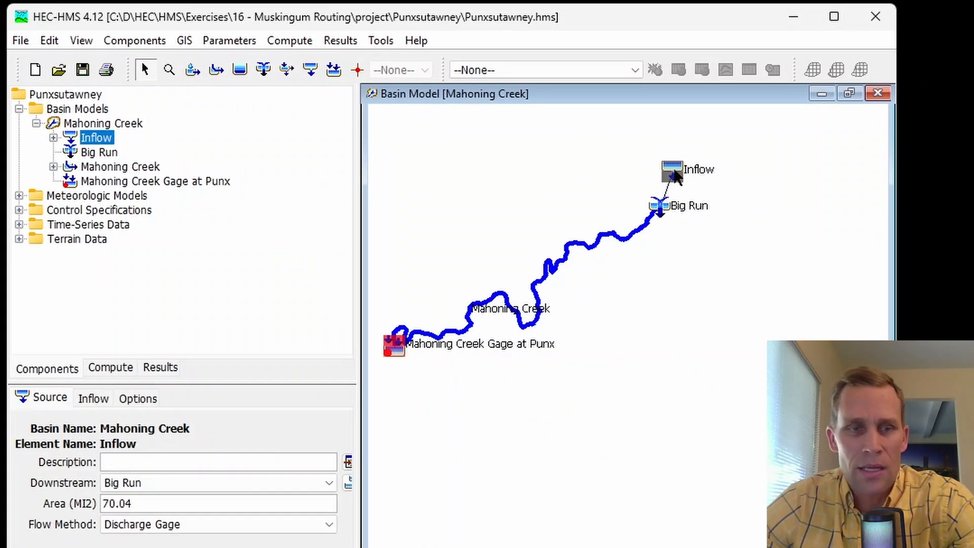
pyautogui.click(93, 399)
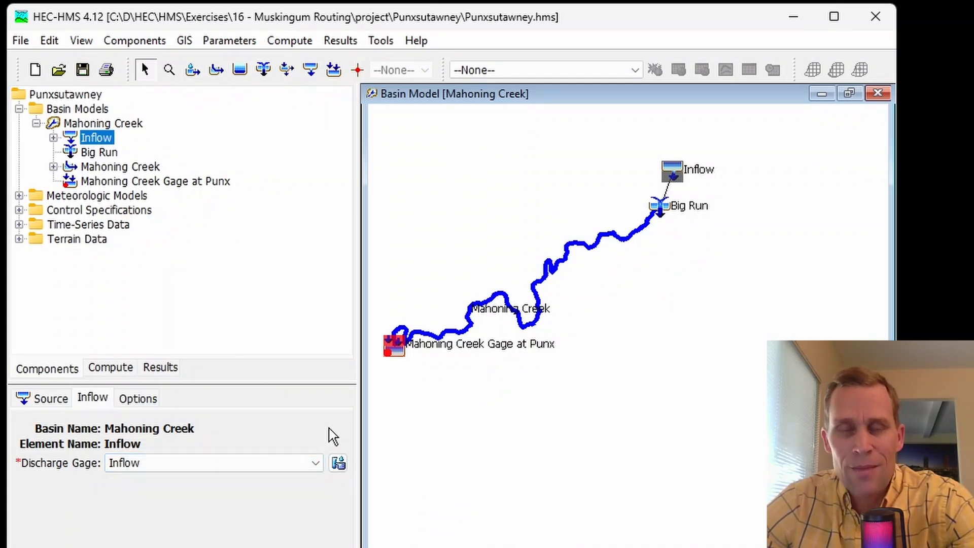
pyautogui.click(391, 355)
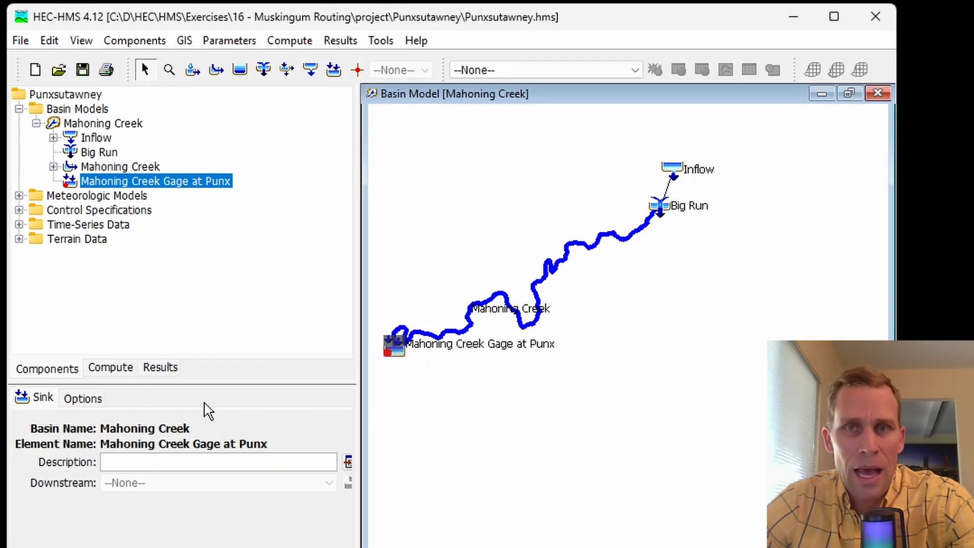
pyautogui.click(83, 399)
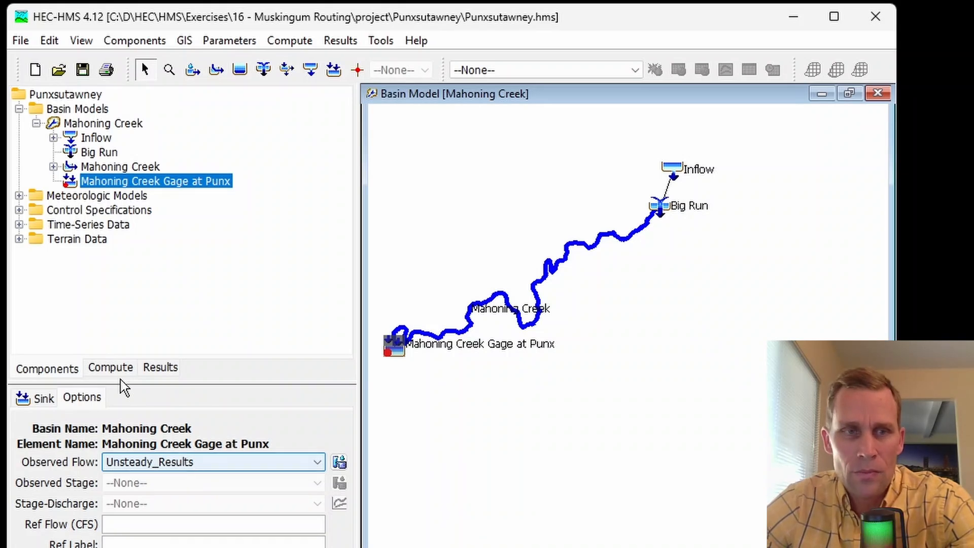
# - Inspect the data source settings of the Inflow and Unsteady_Results discharge gages
pyautogui.click(19, 224)
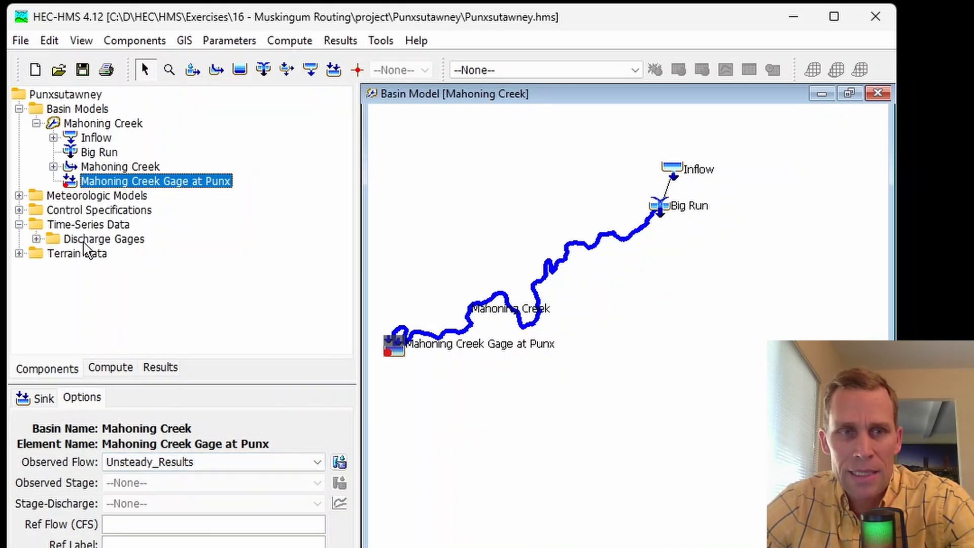
pyautogui.click(36, 239)
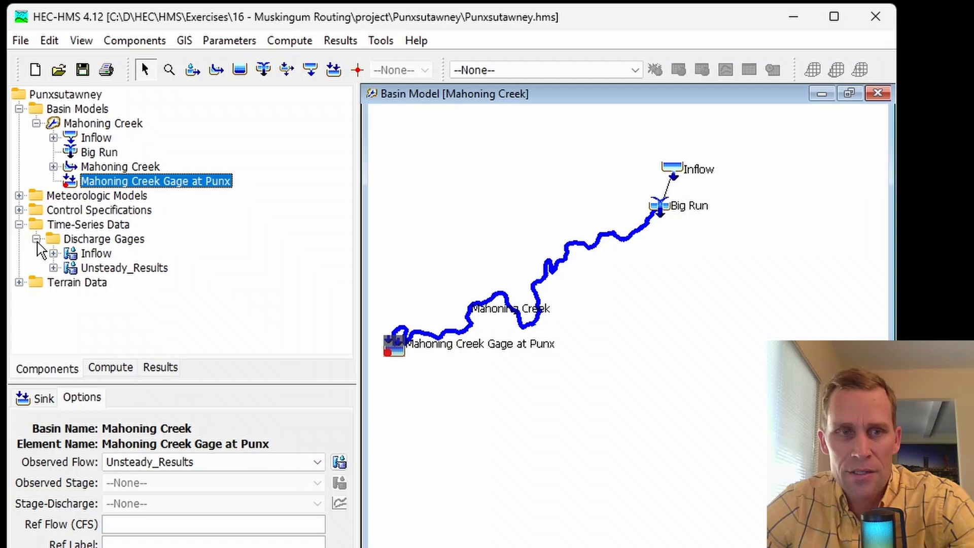
pyautogui.click(98, 253)
pyautogui.click(118, 269)
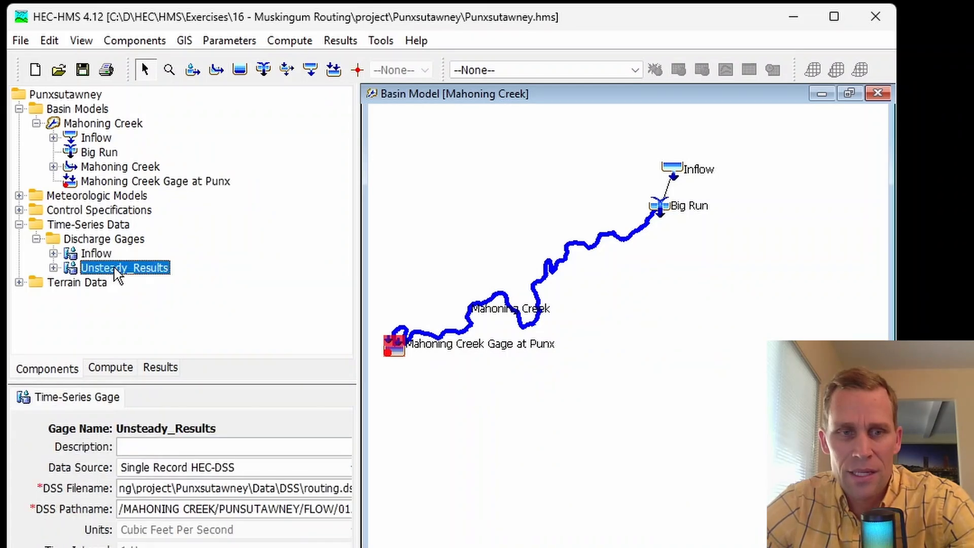
# - Launch HEC-DSSVue and open routing.dss from the Punxsutawney project's Data\DSS folder
pyautogui.press('super')
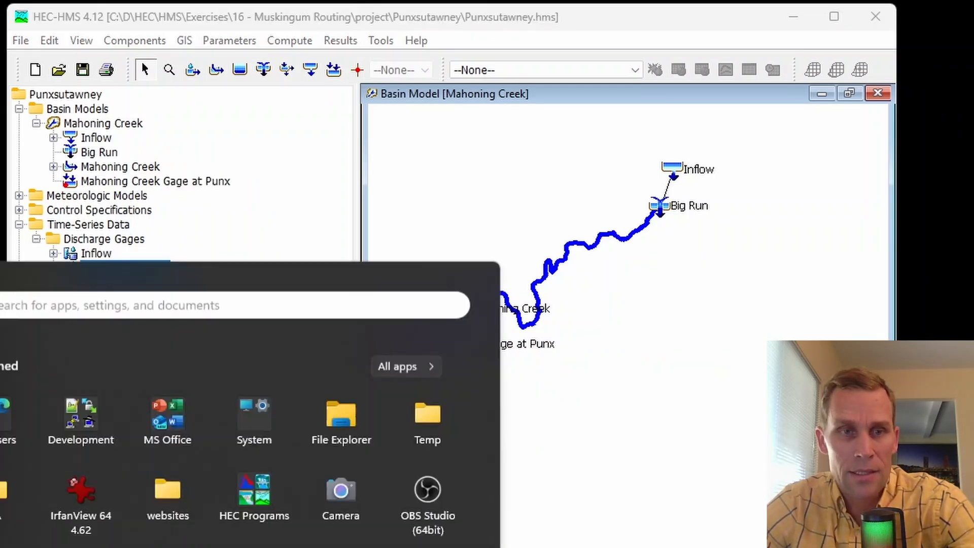
pyautogui.click(233, 345)
pyautogui.click(81, 387)
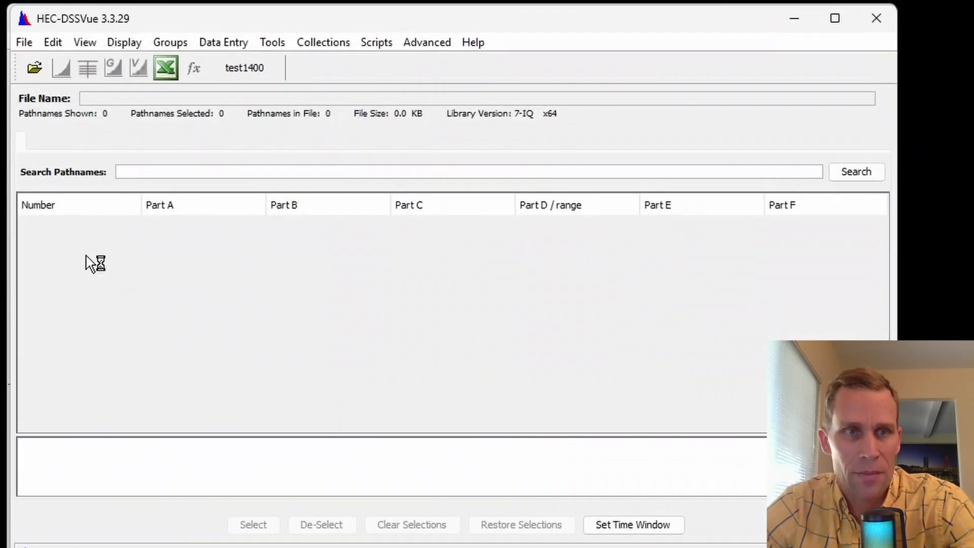
pyautogui.click(35, 71)
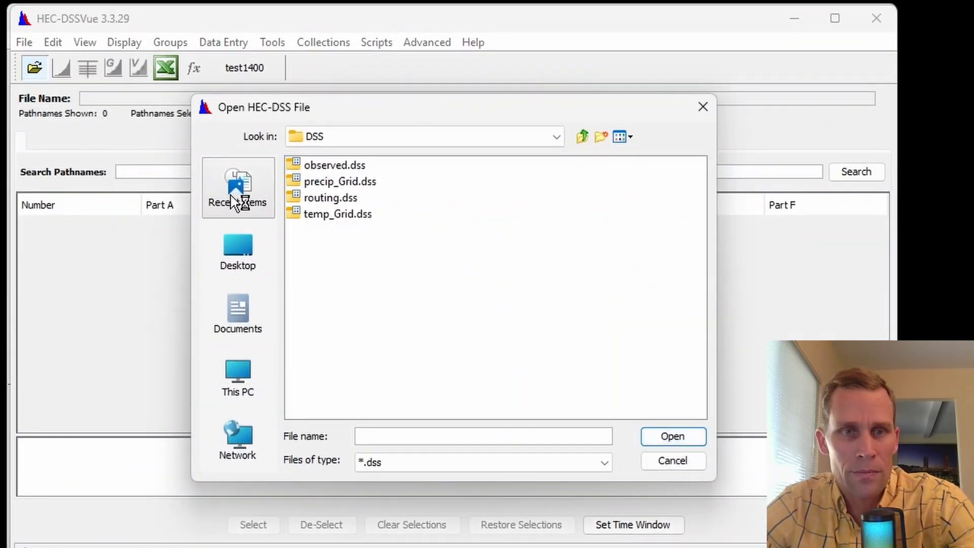
pyautogui.click(233, 191)
pyautogui.doubleClick(329, 176)
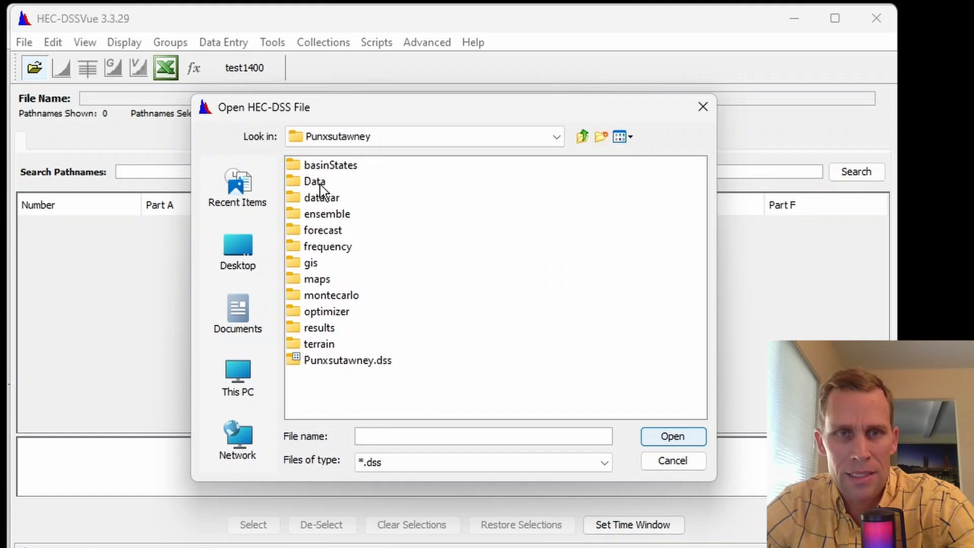
pyautogui.doubleClick(321, 184)
pyautogui.doubleClick(319, 167)
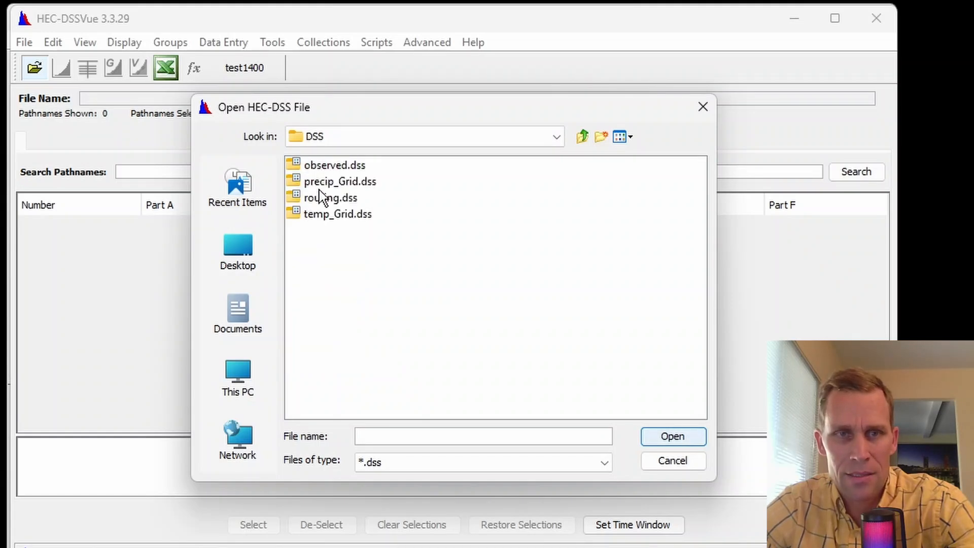
pyautogui.click(320, 202)
pyautogui.click(673, 439)
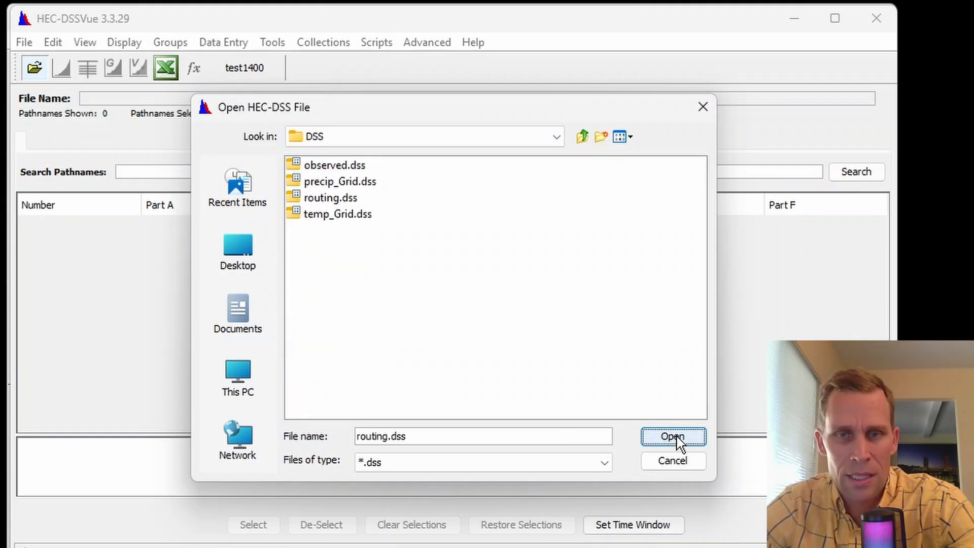
# - Check the DSS filename of the Unsteady_Results gage in HEC-HMS, then return to HEC-DSSVue
pyautogui.hotkey('alt', 'Tab')
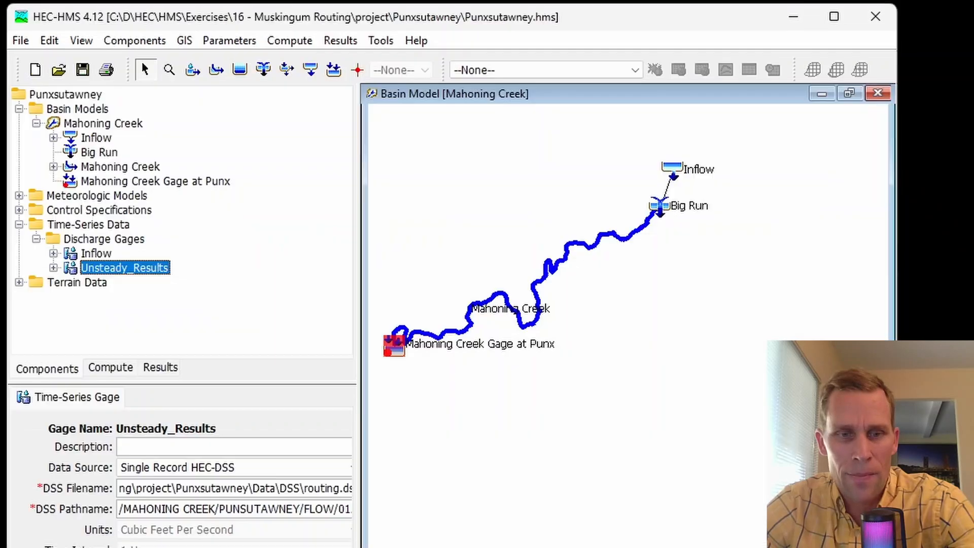
pyautogui.moveTo(201, 488); pyautogui.dragTo(367, 495)
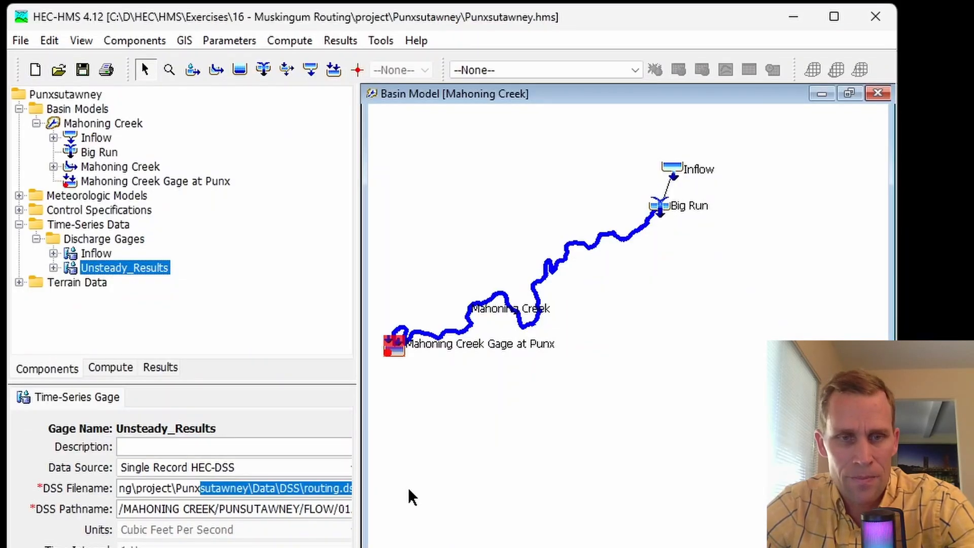
pyautogui.click(793, 17)
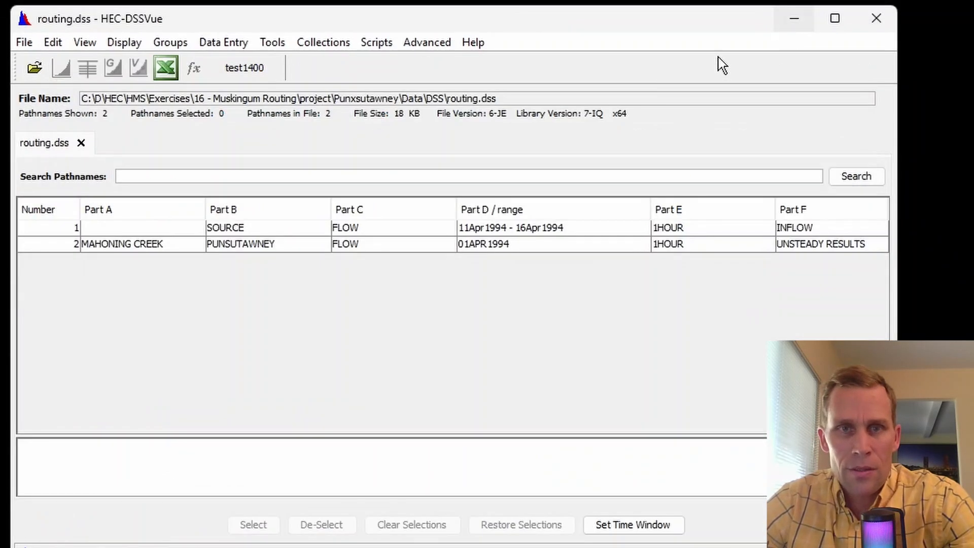
# - Plot the SOURCE inflow and PUNSUTAWNEY unsteady results flow records together and compare their hydrographs around the flood peaks
pyautogui.click(229, 229)
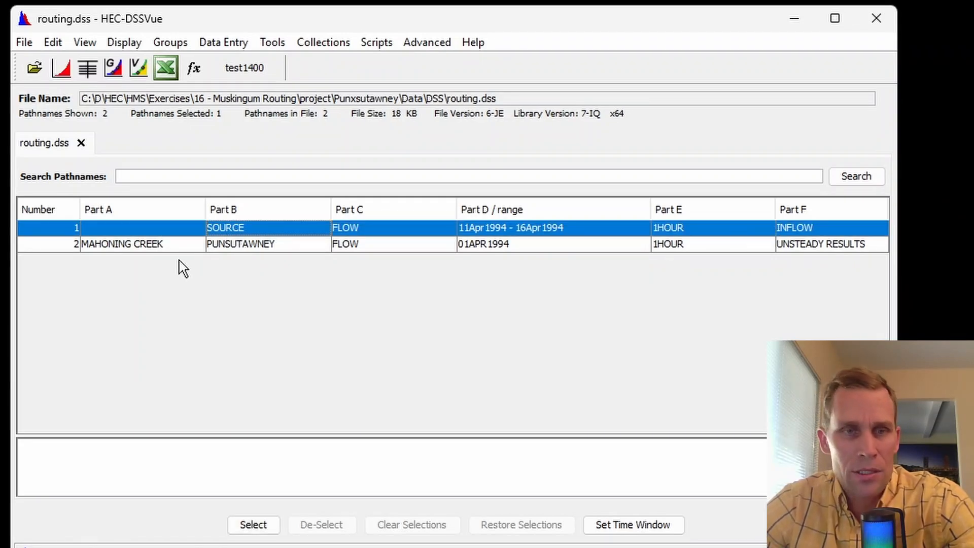
pyautogui.keyDown('ctrl'); pyautogui.click(172, 244); pyautogui.keyUp('ctrl')
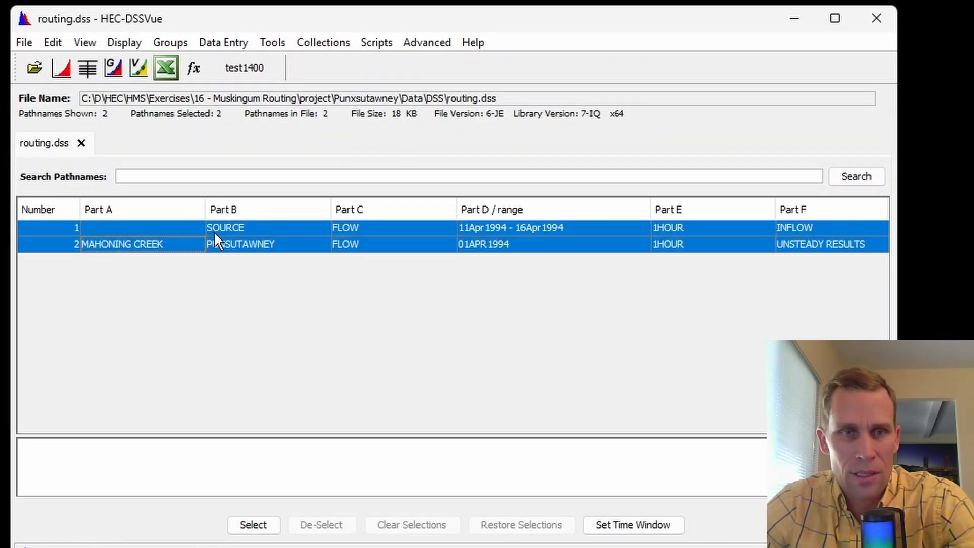
pyautogui.click(63, 70)
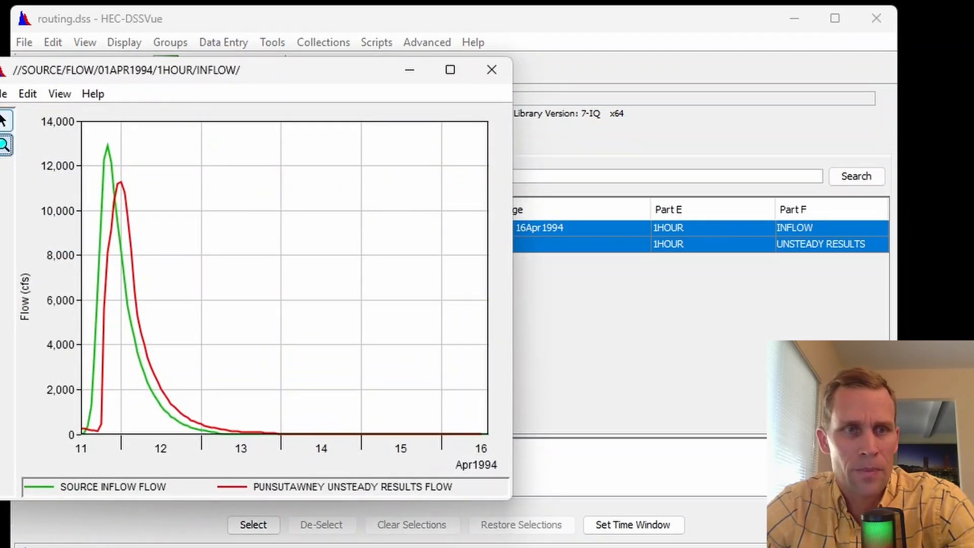
pyautogui.moveTo(194, 139); pyautogui.dragTo(82, 432)
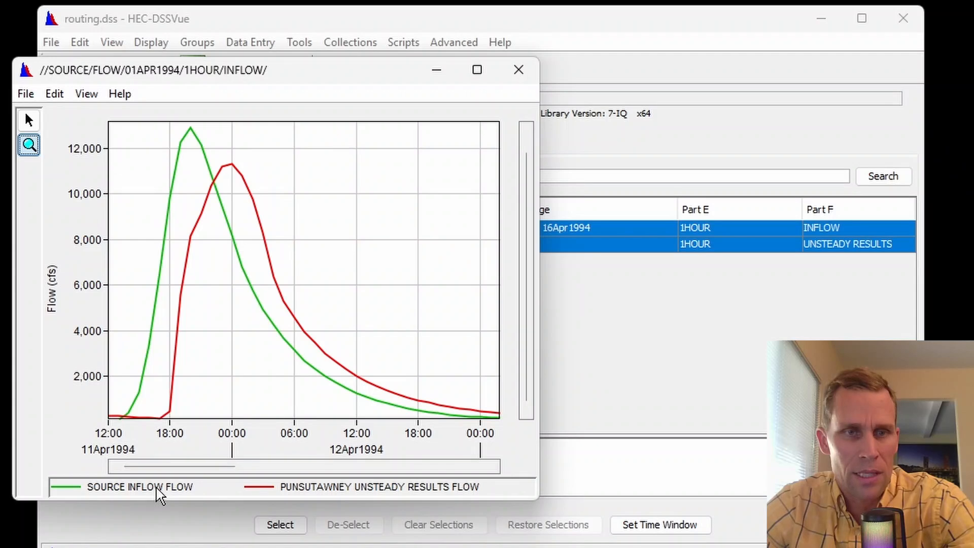
pyautogui.click(170, 489)
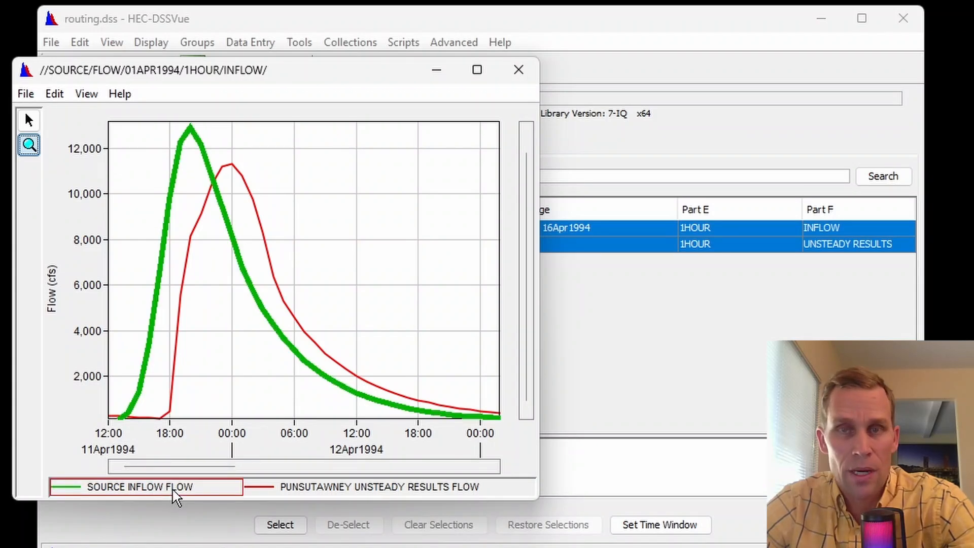
pyautogui.click(335, 490)
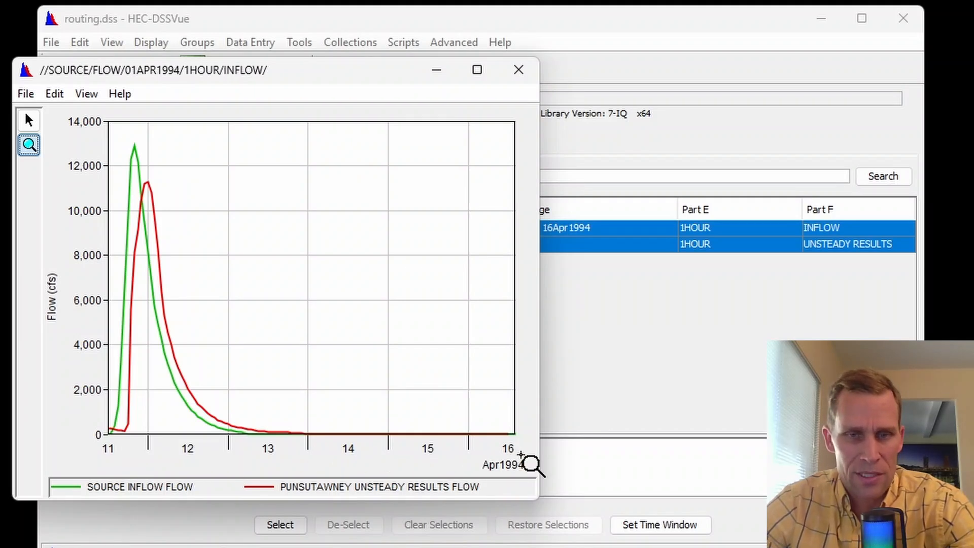
# - Switch back to HEC-HMS and review the start and end dates of the April 1994 control specifications
pyautogui.click(482, 547)
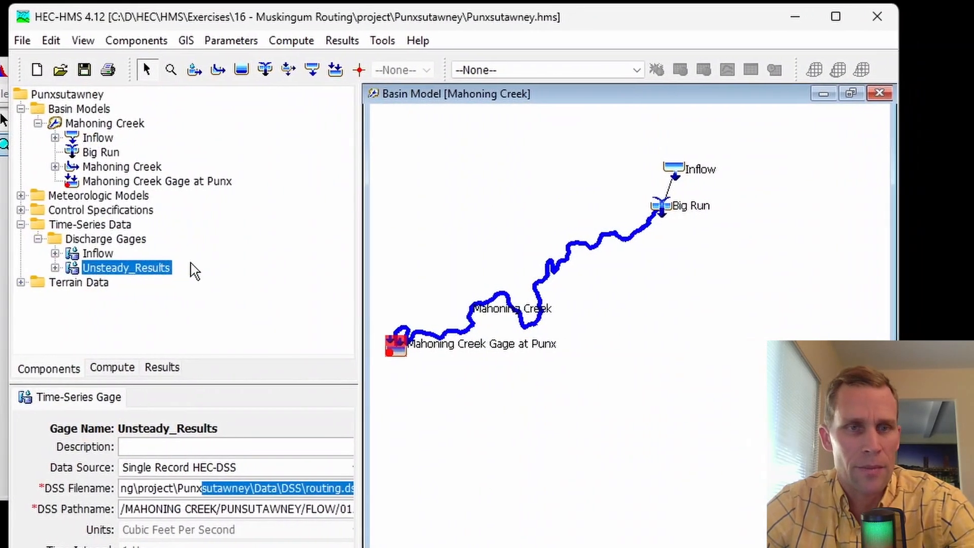
pyautogui.click(16, 224)
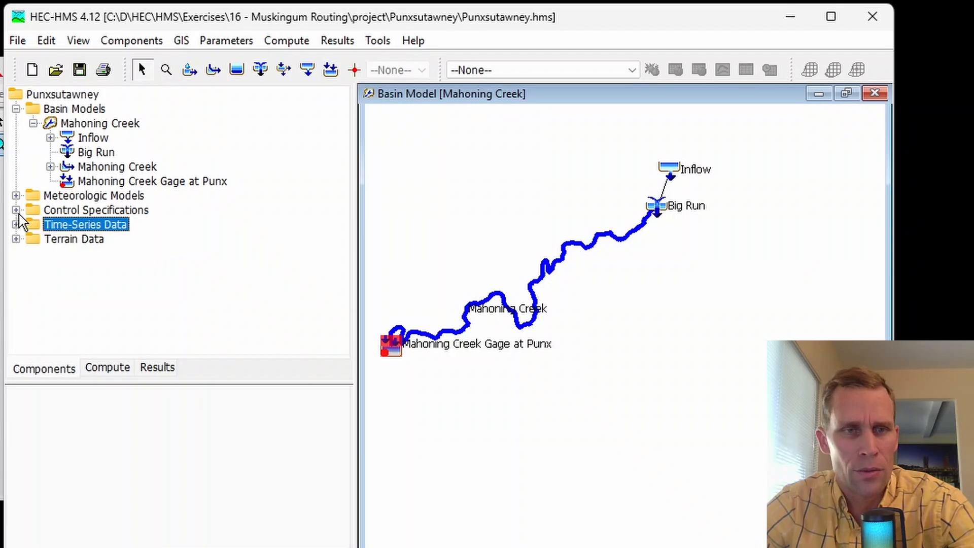
pyautogui.click(17, 210)
pyautogui.click(85, 225)
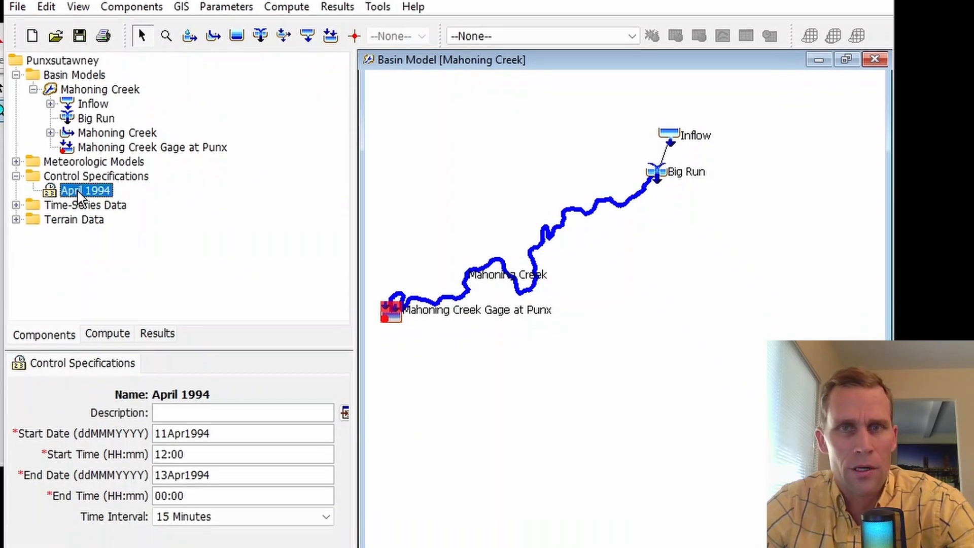
pyautogui.doubleClick(182, 380)
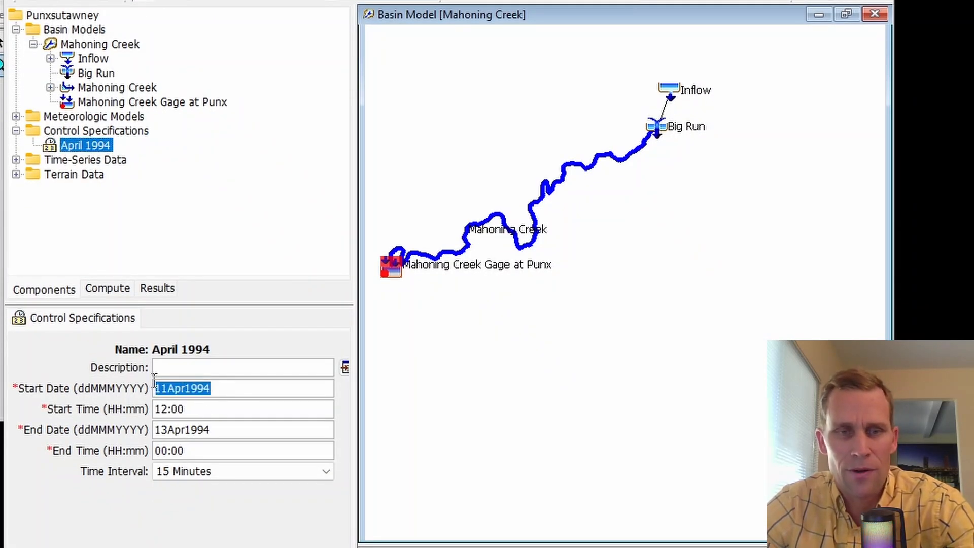
pyautogui.doubleClick(228, 427)
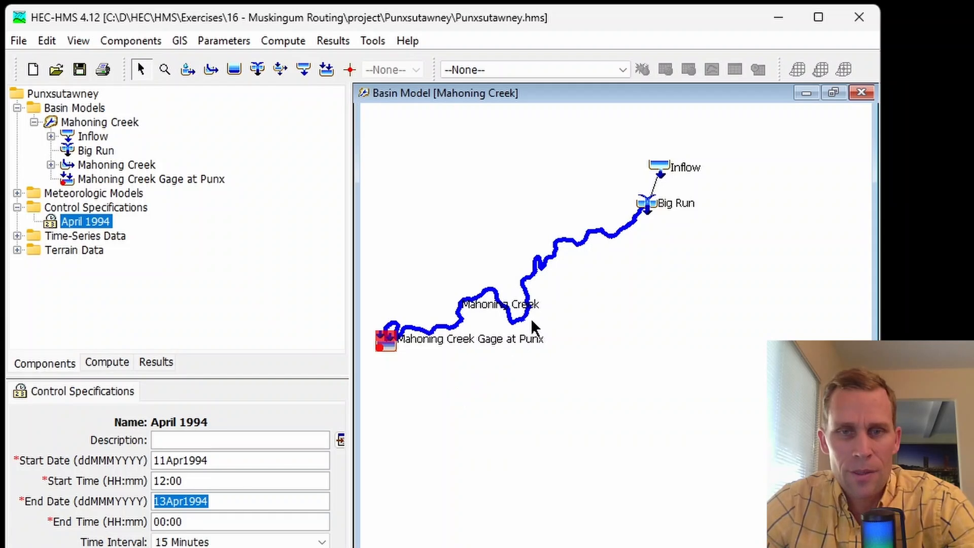
# - Set the Mahoning Creek reach's routing method to Muskingum and open its routing parameters
pyautogui.click(527, 260)
pyautogui.click(523, 322)
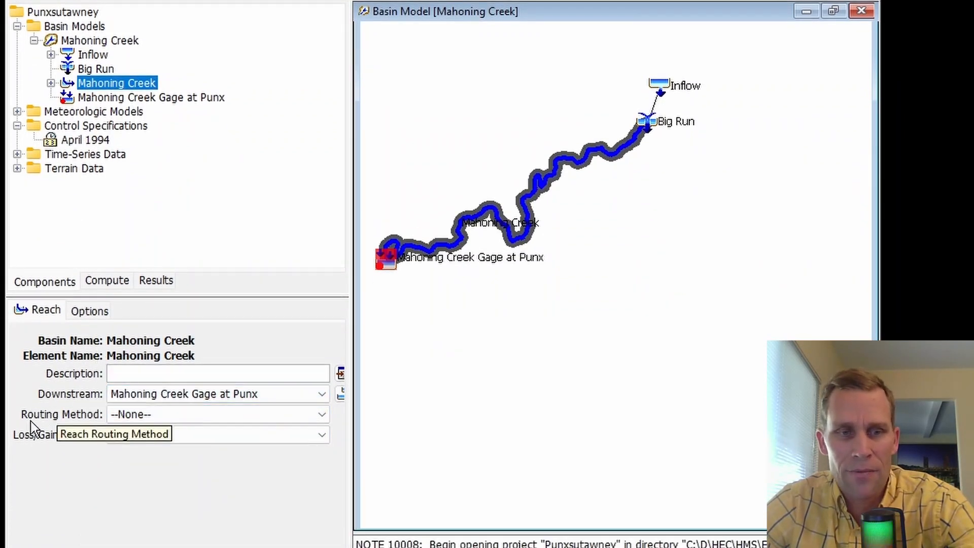
pyautogui.click(172, 415)
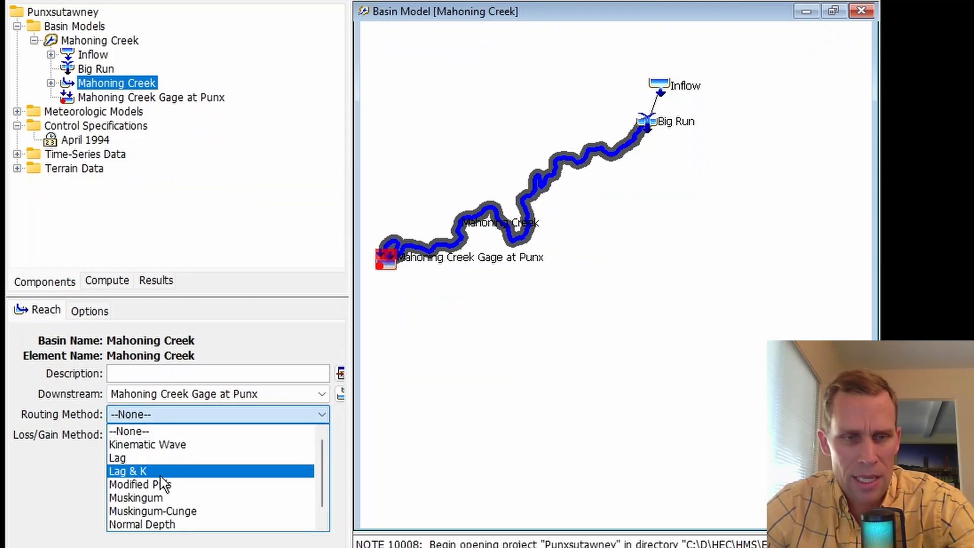
pyautogui.click(168, 499)
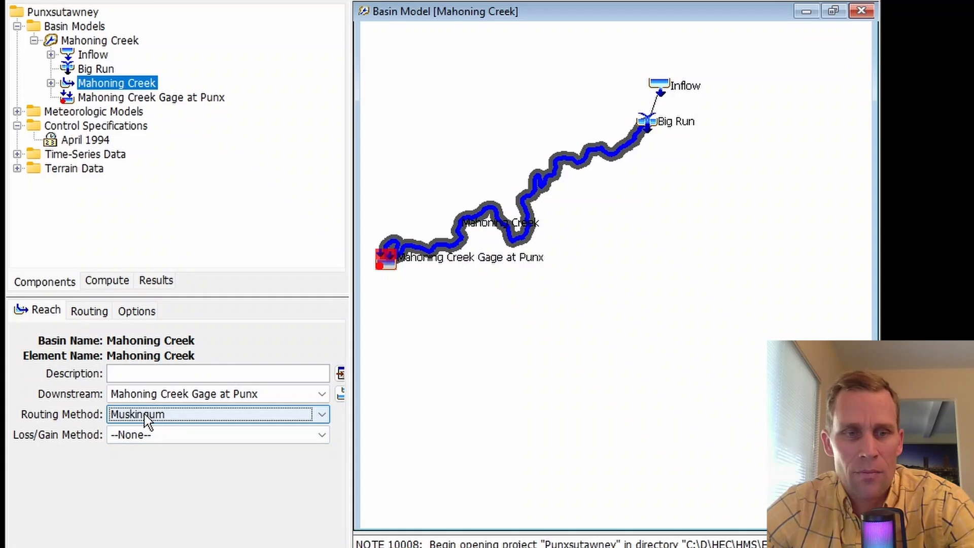
pyautogui.click(92, 319)
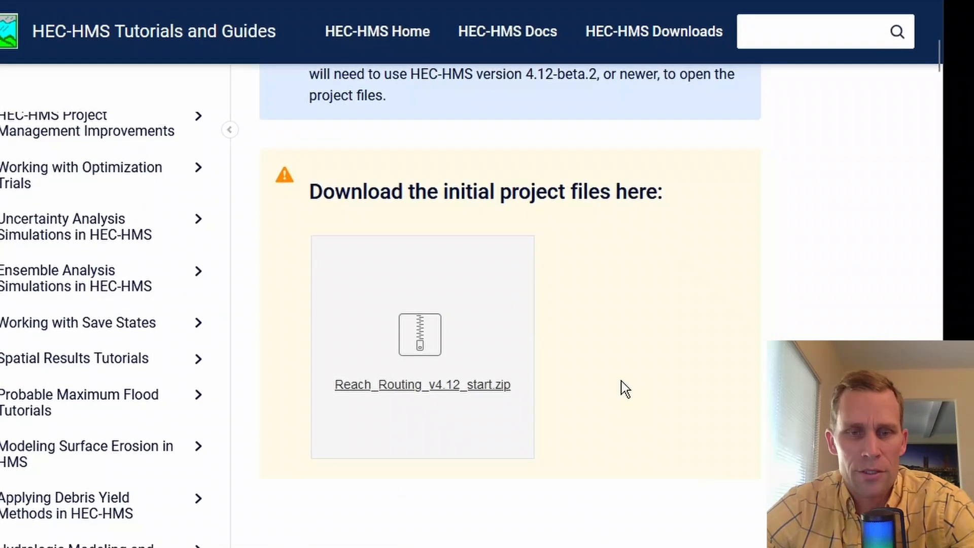
# - Read through the Muskingum guide's background, parameter estimation and project modification instructions in the HEC-HMS Tutorials and Guides web page
pyautogui.scroll(-5, 622, 382)
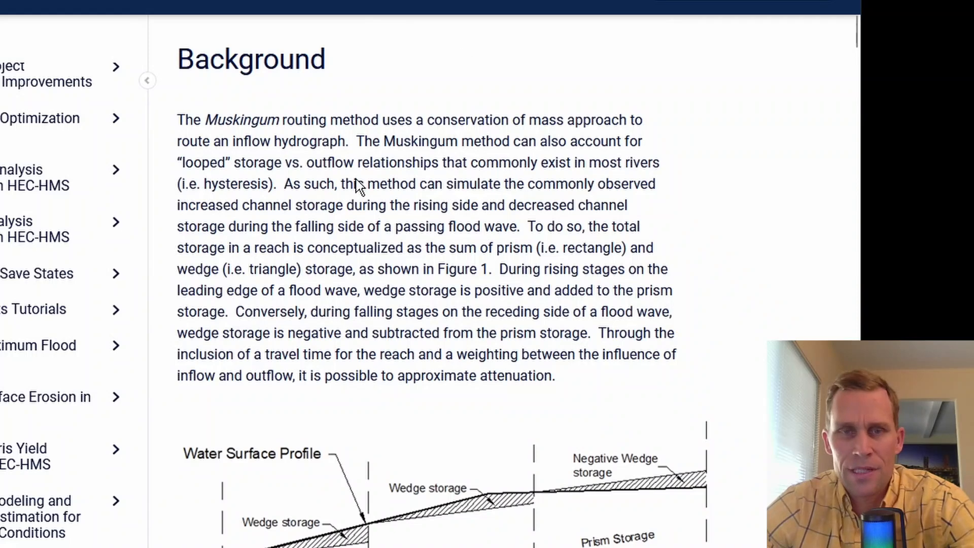
pyautogui.scroll(-12, 515, 137)
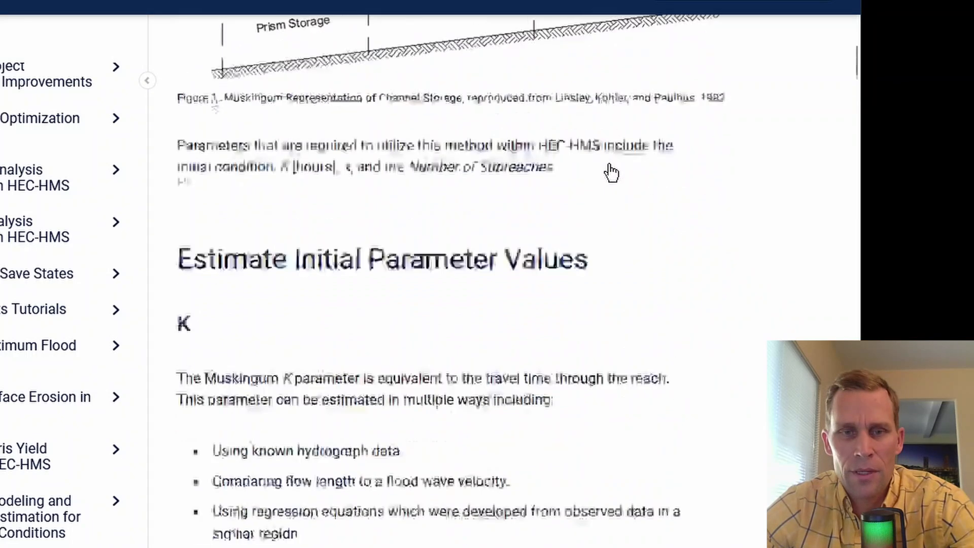
pyautogui.scroll(-10, 287, 167)
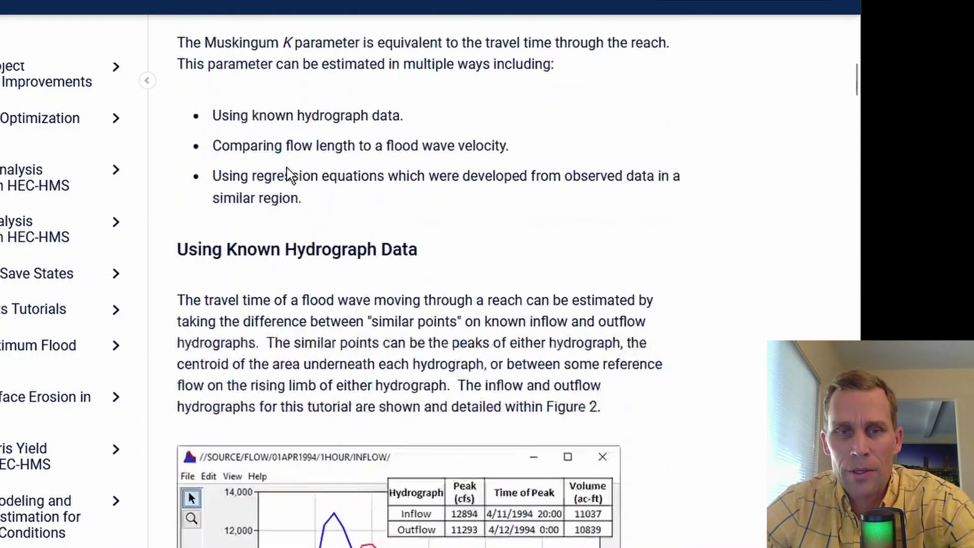
pyautogui.scroll(-12, 290, 175)
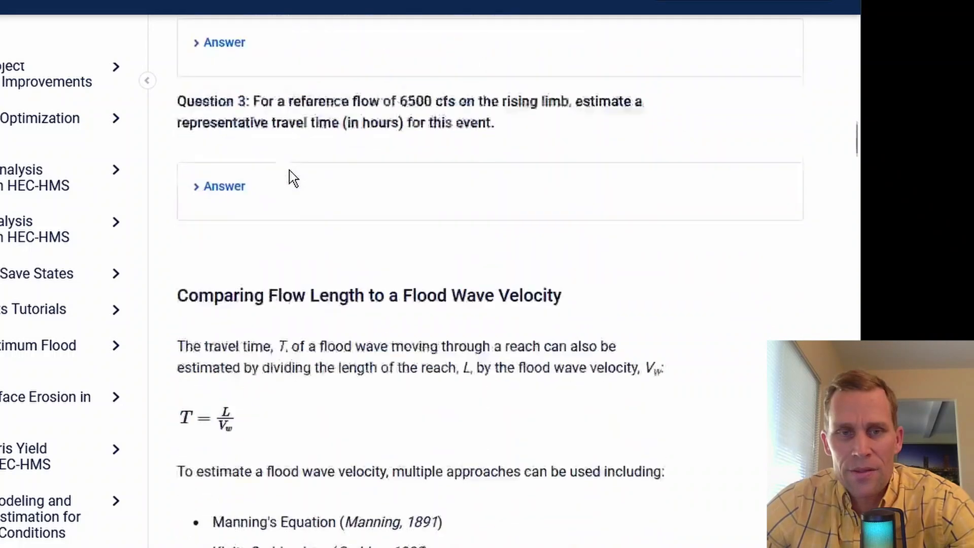
pyautogui.scroll(-15, 293, 178)
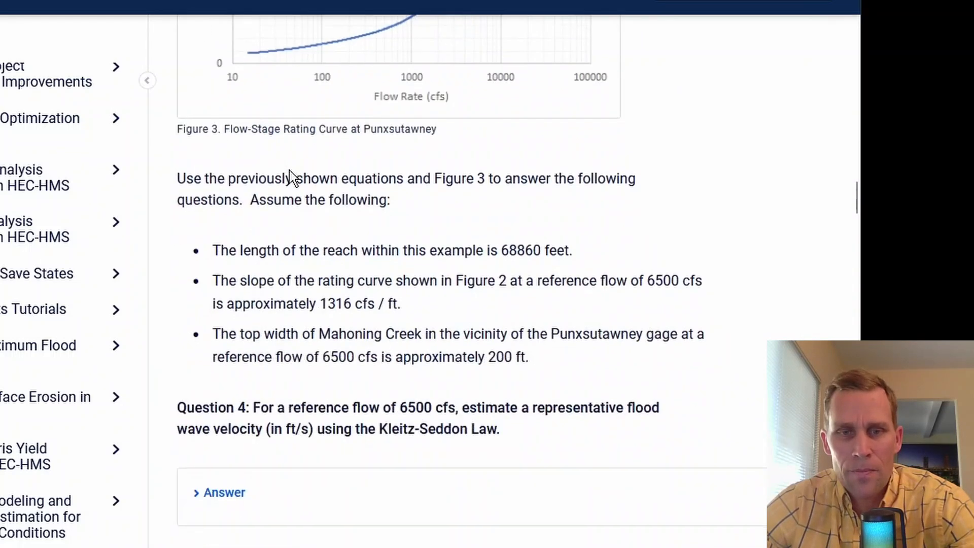
pyautogui.scroll(-12, 291, 175)
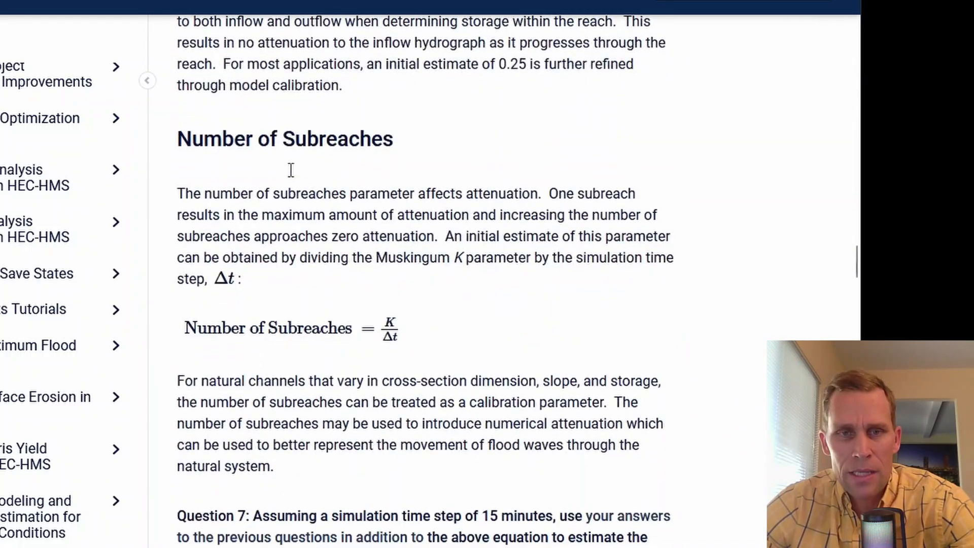
pyautogui.scroll(-7, 289, 175)
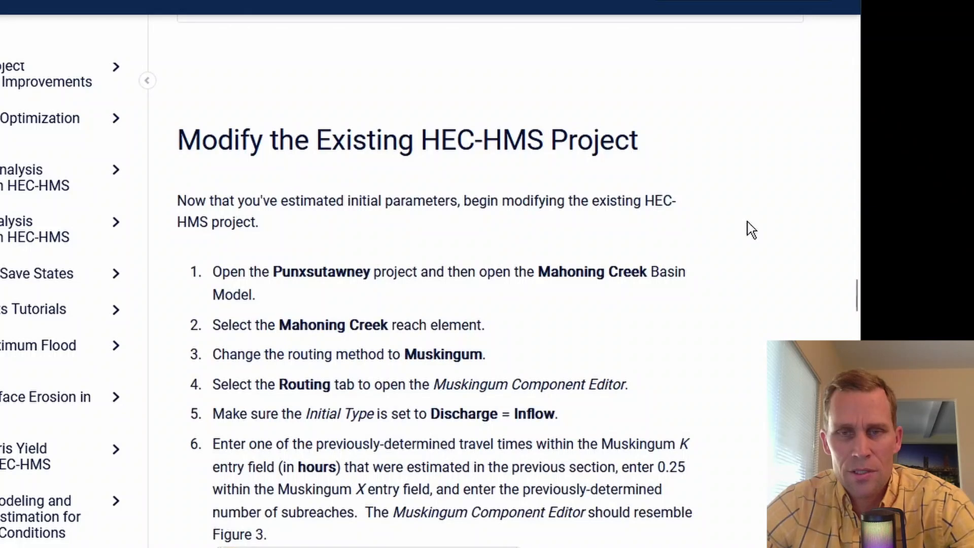
pyautogui.middleClick(768, 225)
pyautogui.middleClick(766, 256)
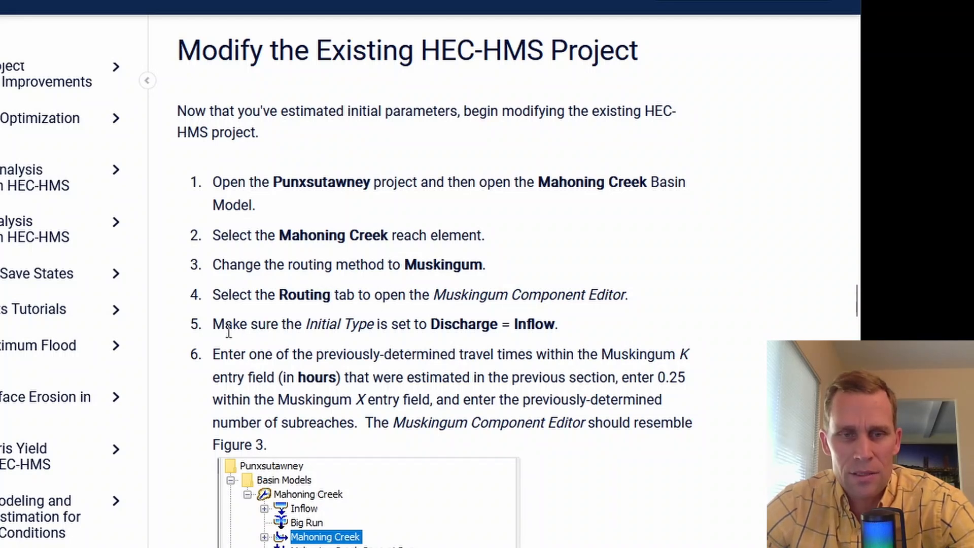
# - Look up the required initial type in the guide, switch back to HEC-HMS and keep the reach's initial type at Discharge = Inflow
pyautogui.moveTo(303, 329); pyautogui.dragTo(545, 323)
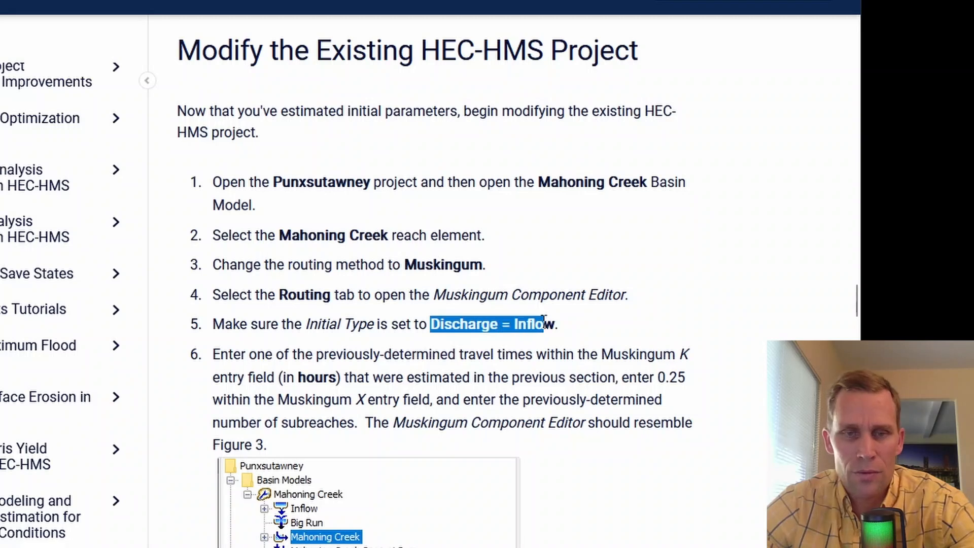
pyautogui.hotkey('alt', 'Tab')
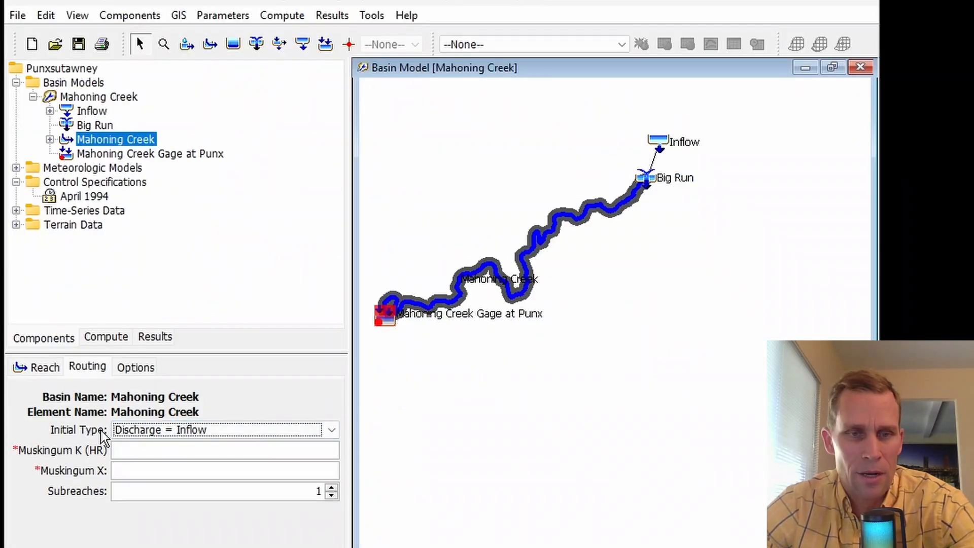
pyautogui.click(188, 431)
pyautogui.click(193, 445)
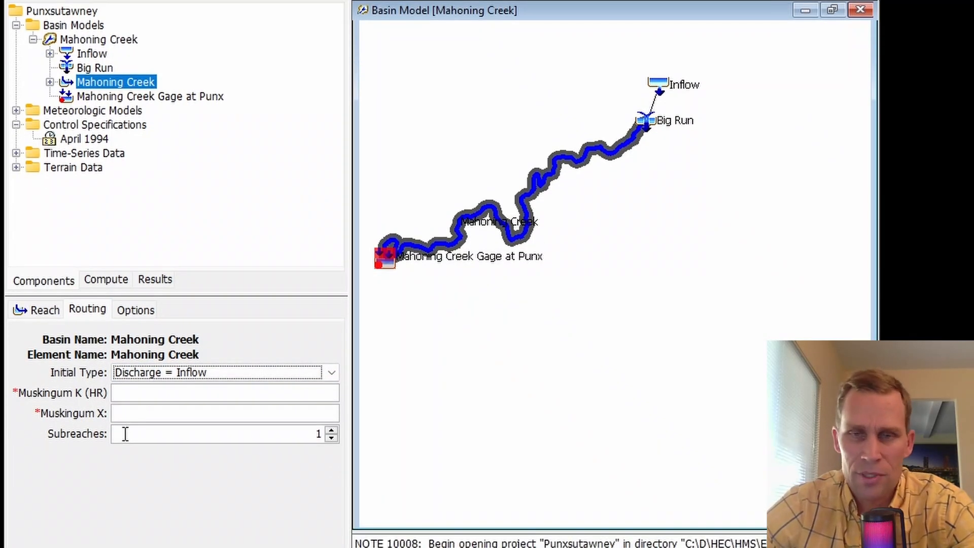
# - Set the Mahoning Creek reach's Muskingum K to 2.9 hours, Muskingum X to 0.25 and the number of subreaches to 12
pyautogui.click(142, 395)
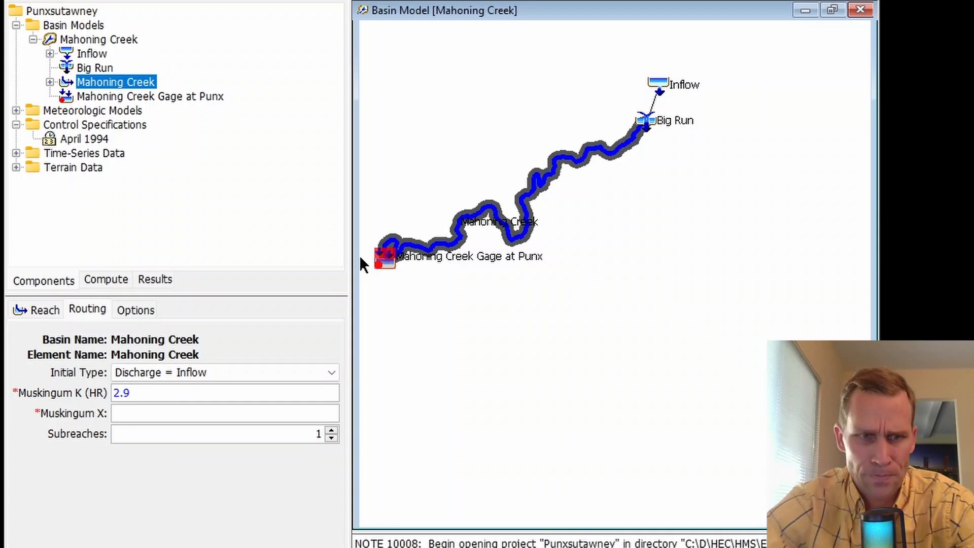
pyautogui.click(186, 415)
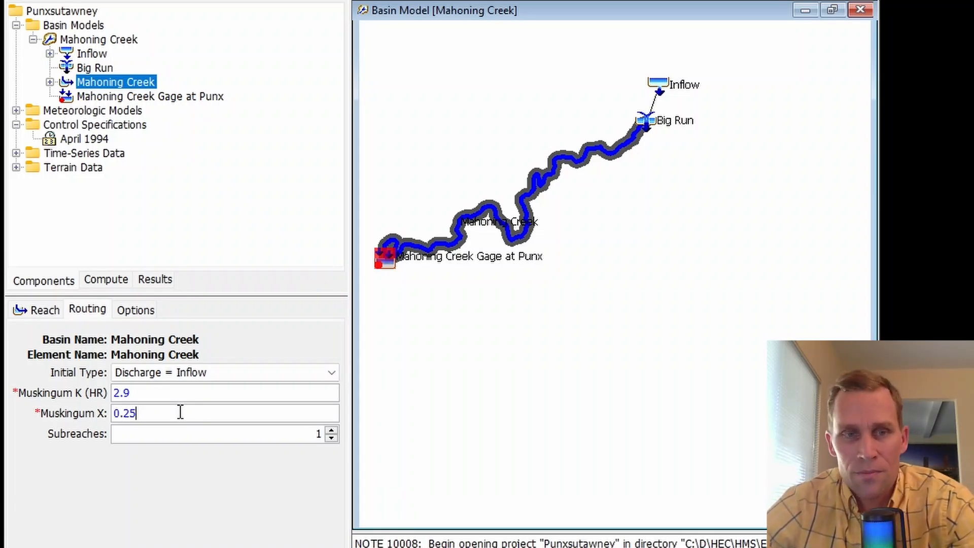
pyautogui.click(138, 435)
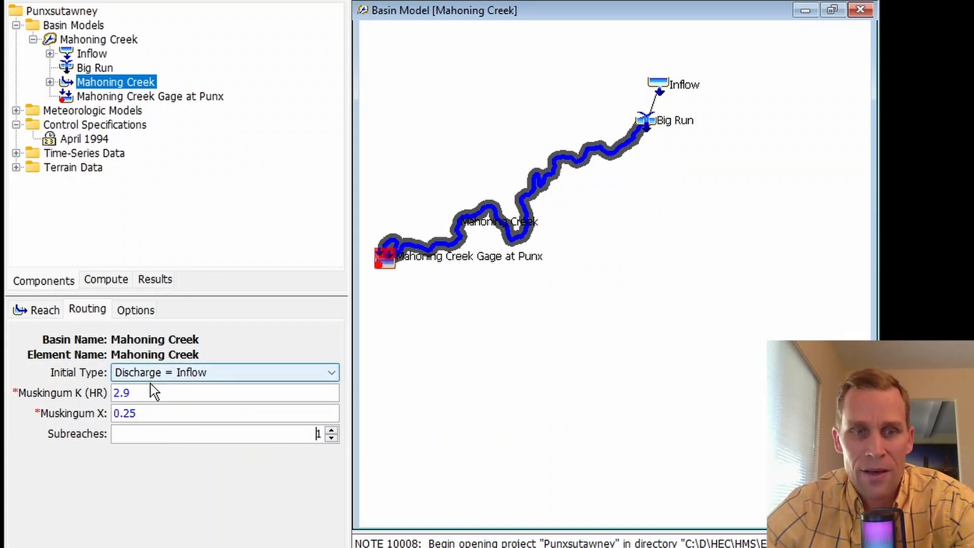
pyautogui.moveTo(143, 392); pyautogui.dragTo(100, 396)
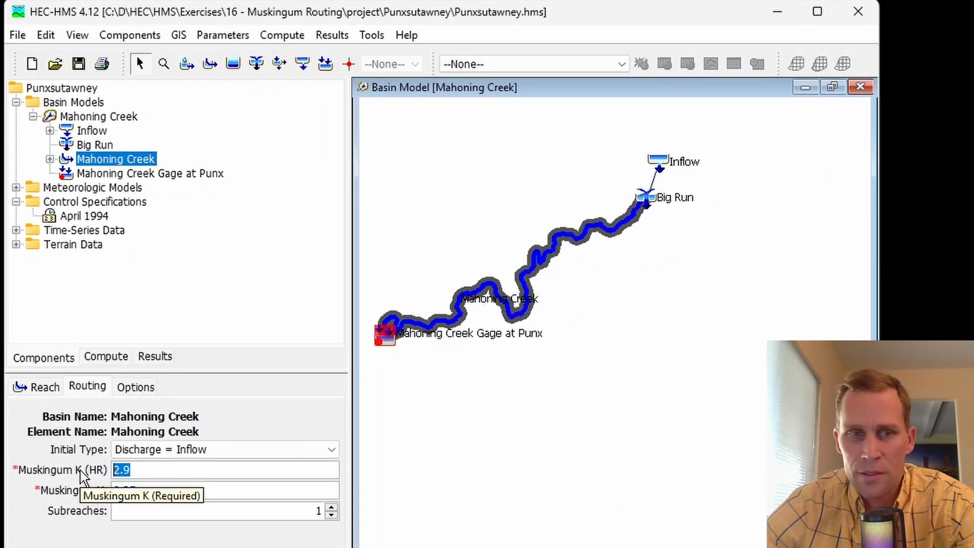
pyautogui.click(283, 510)
pyautogui.moveTo(283, 512); pyautogui.dragTo(359, 517)
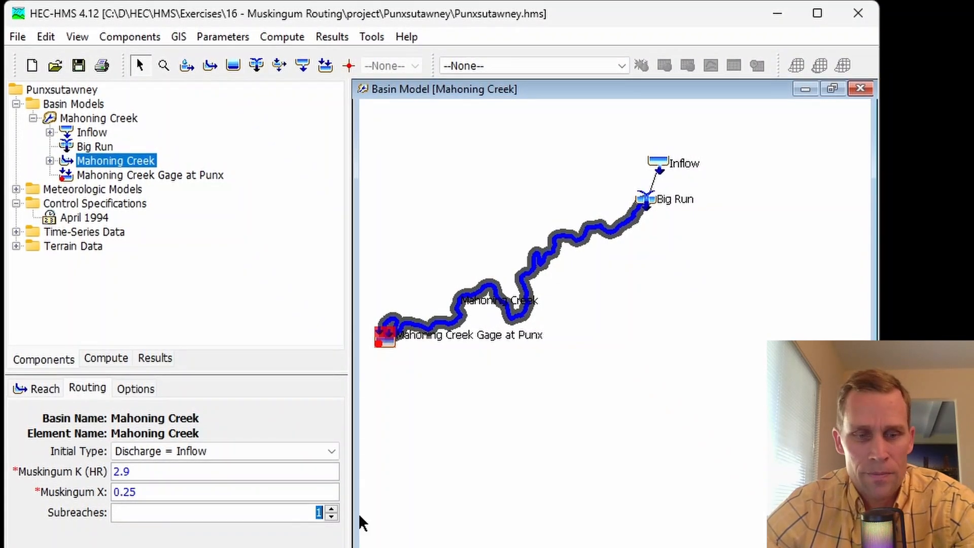
pyautogui.write('12')
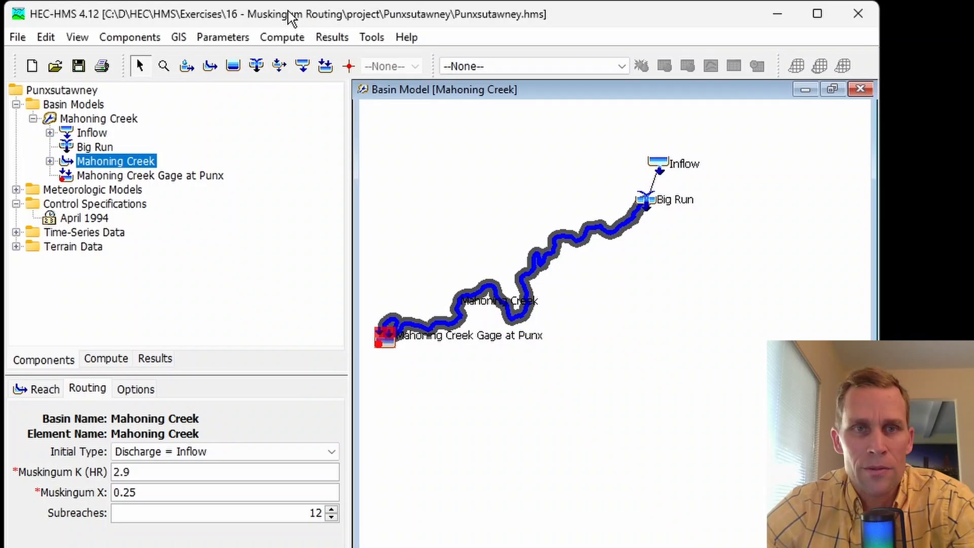
# - Create a simulation run named April1994_Muskingum using the Mahoning Creek basin model, NoRain meteorologic model and April 1994 control specifications
pyautogui.click(284, 38)
pyautogui.moveTo(307, 61)
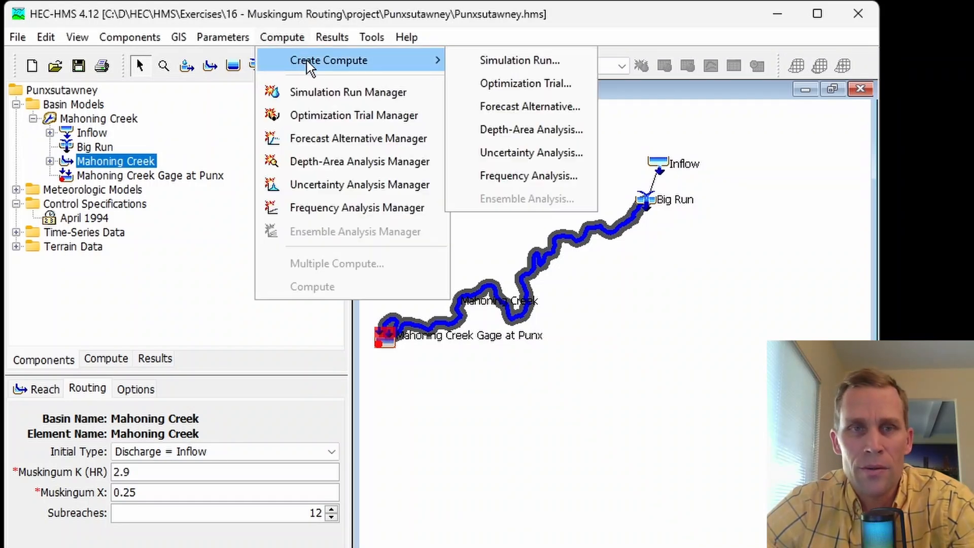
pyautogui.click(514, 61)
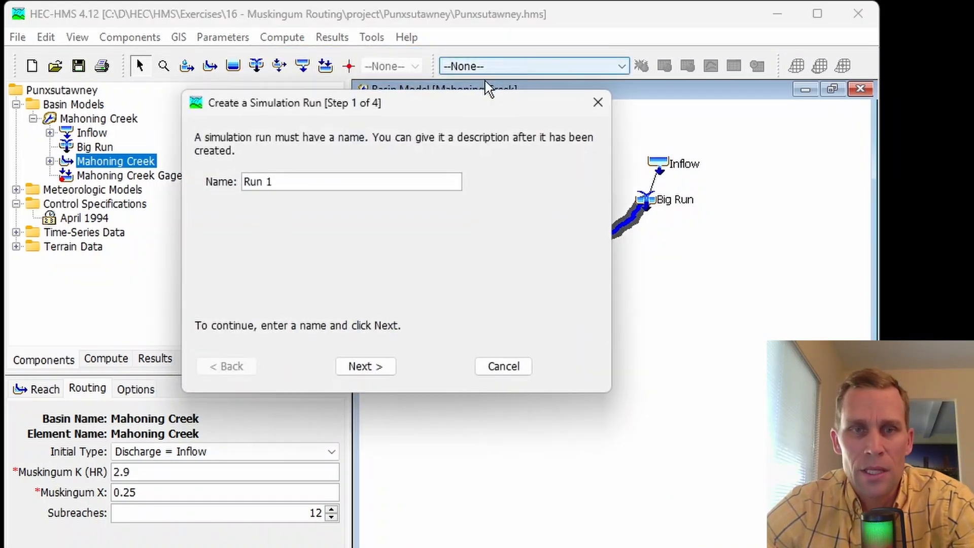
pyautogui.moveTo(304, 177); pyautogui.dragTo(210, 188)
pyautogui.write('April1994_Muskingum')
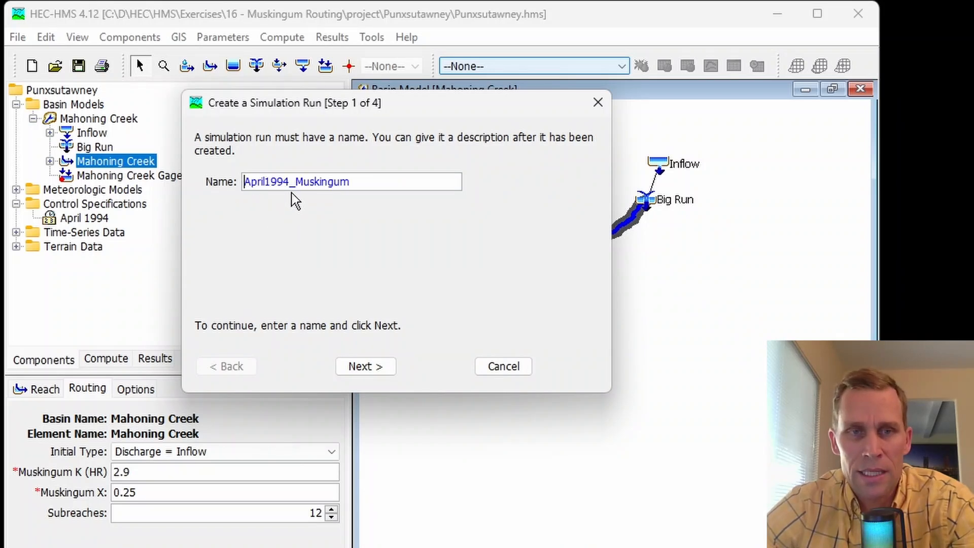
pyautogui.click(366, 366)
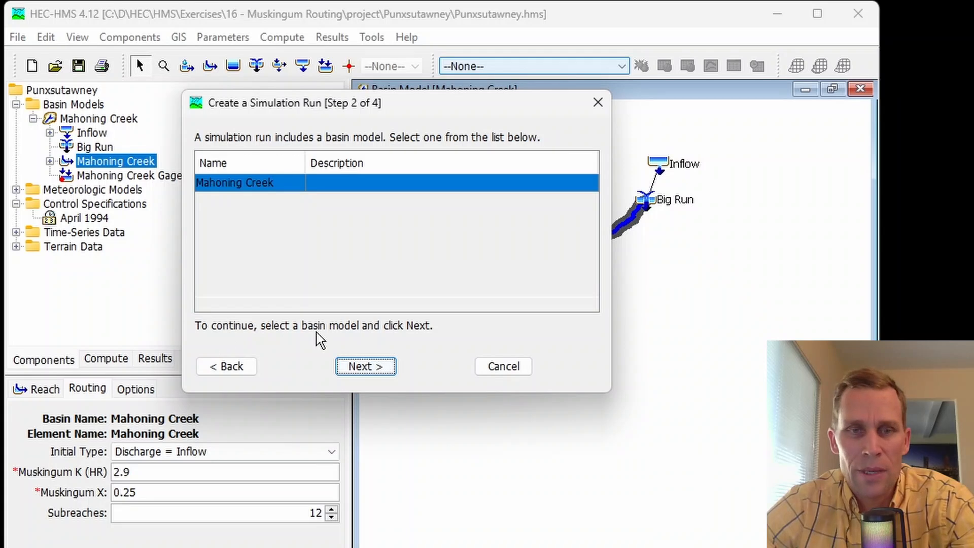
pyautogui.click(355, 366)
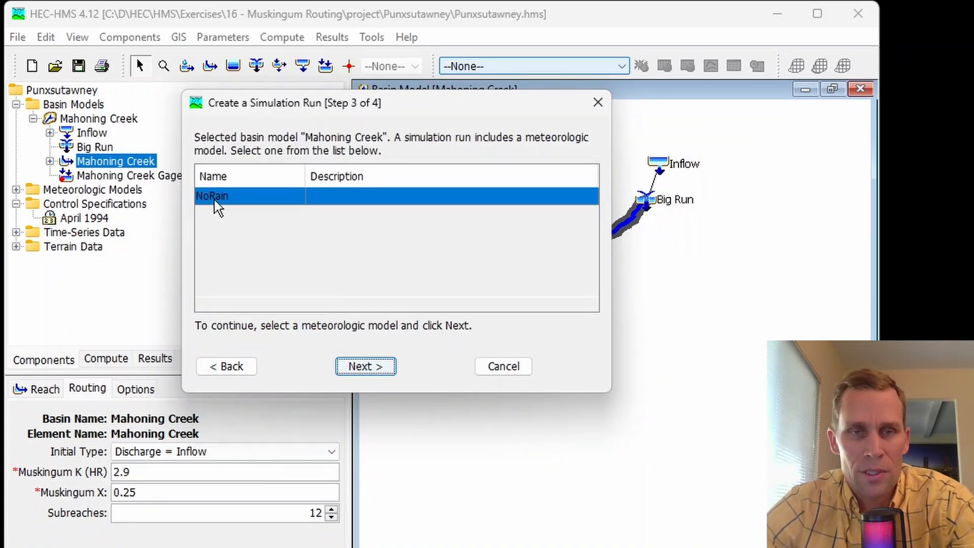
pyautogui.click(360, 365)
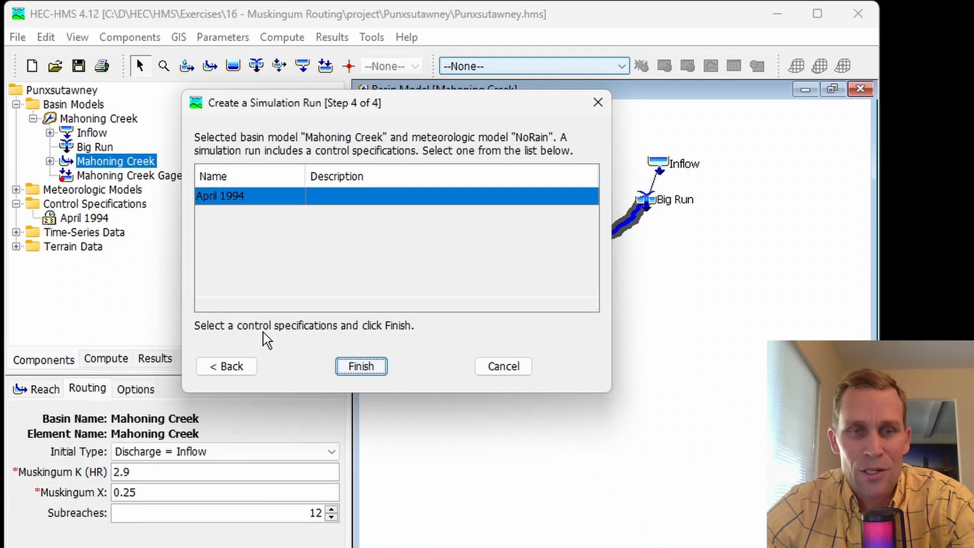
pyautogui.click(357, 374)
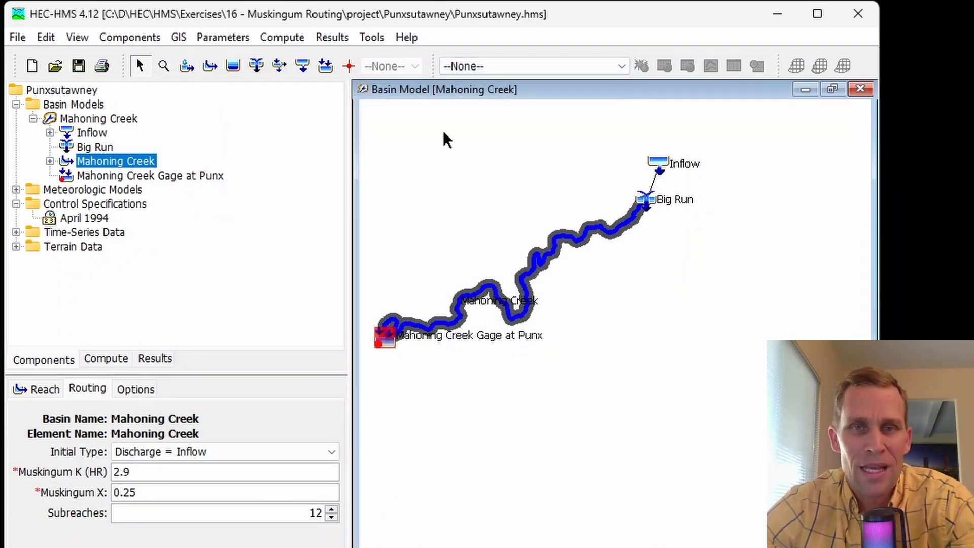
# - Make April1994_Muskingum the current run and compute it
pyautogui.click(558, 66)
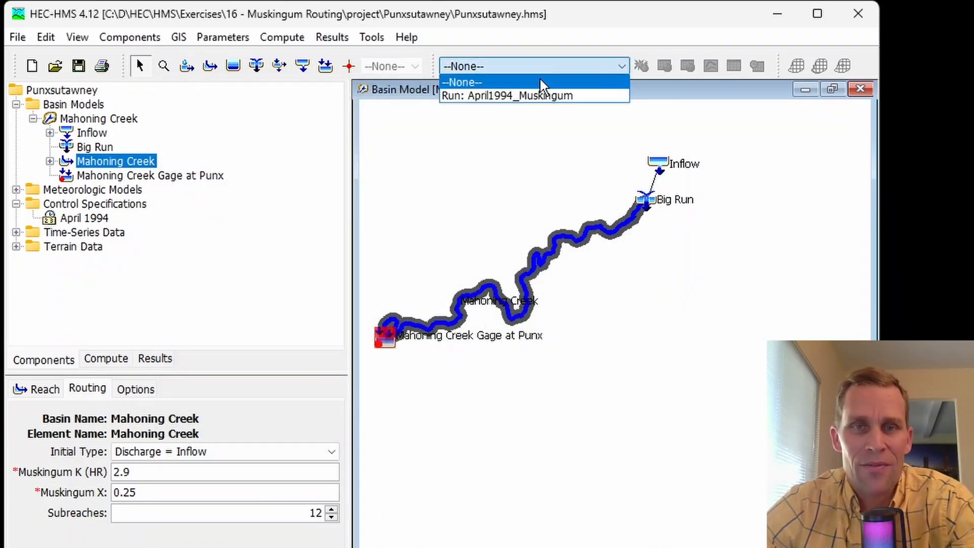
pyautogui.click(488, 96)
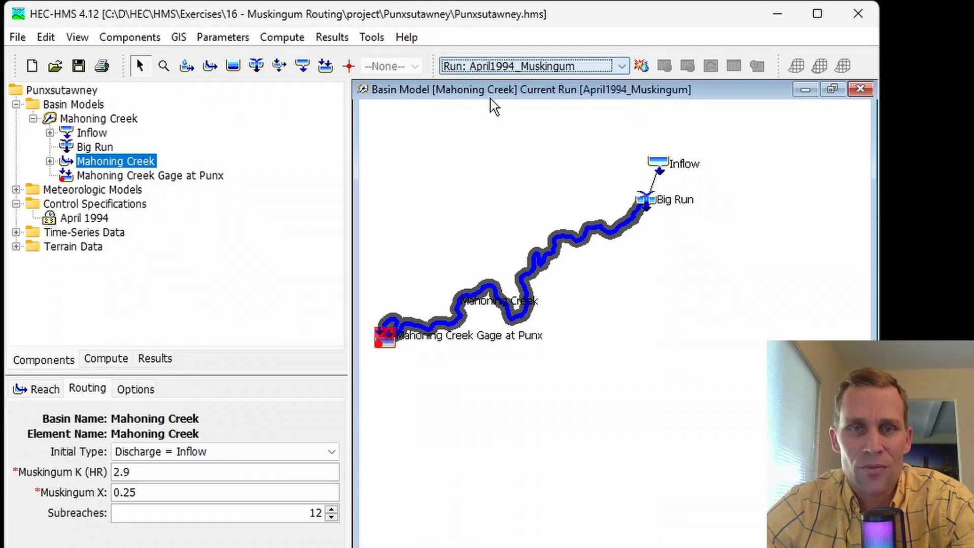
pyautogui.click(640, 65)
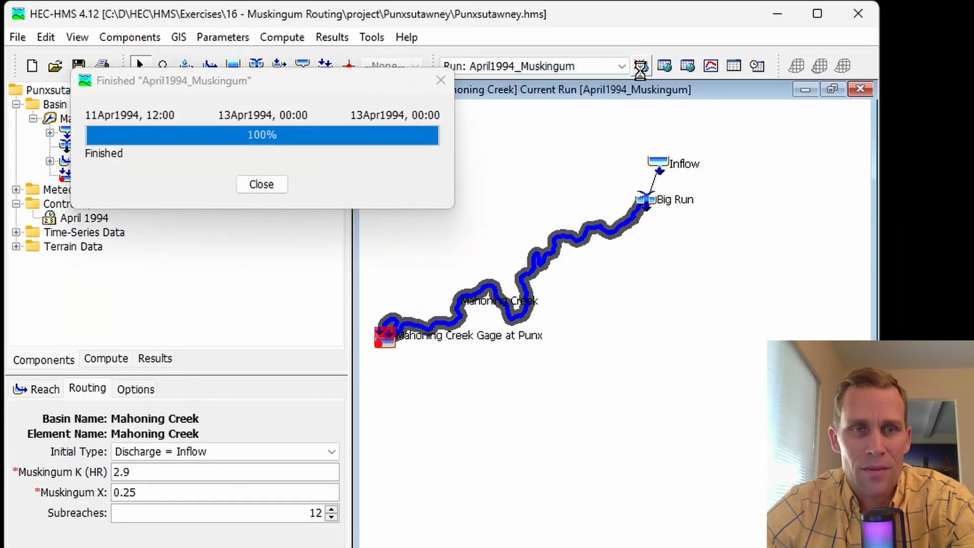
# - Open an enlarged results graph for the Mahoning Creek reach and examine its combined inflow, outflow and observed flow curves one by one
pyautogui.click(710, 66)
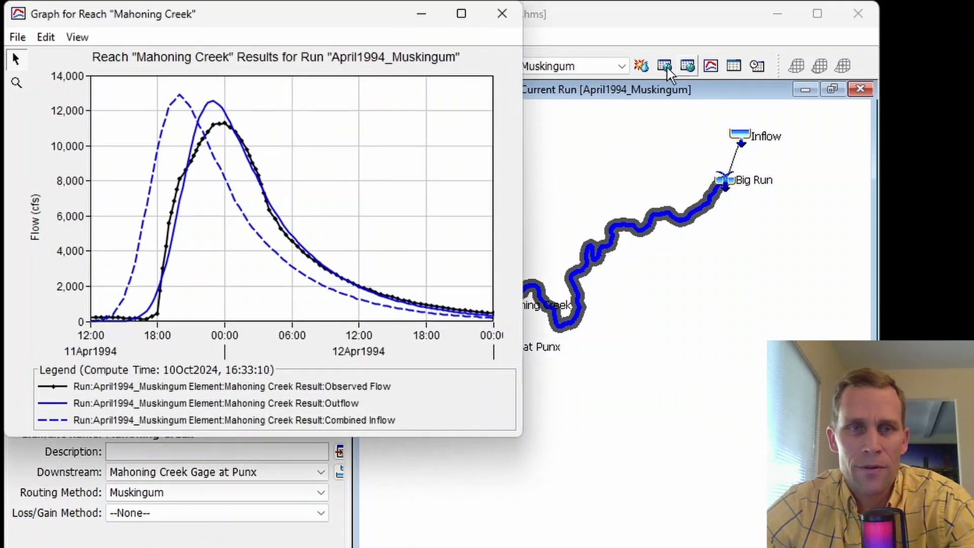
pyautogui.moveTo(368, 23); pyautogui.dragTo(433, 50)
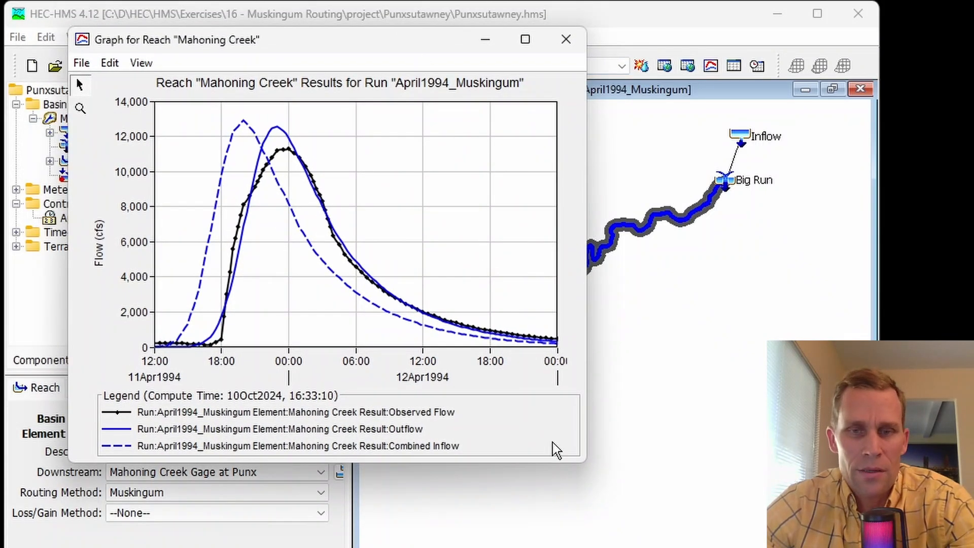
pyautogui.moveTo(588, 465); pyautogui.dragTo(741, 516)
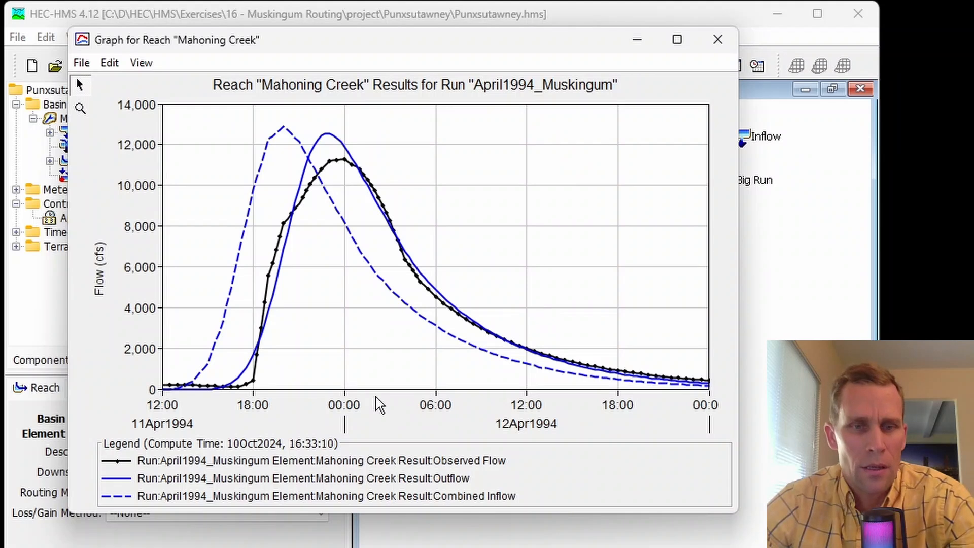
pyautogui.click(177, 502)
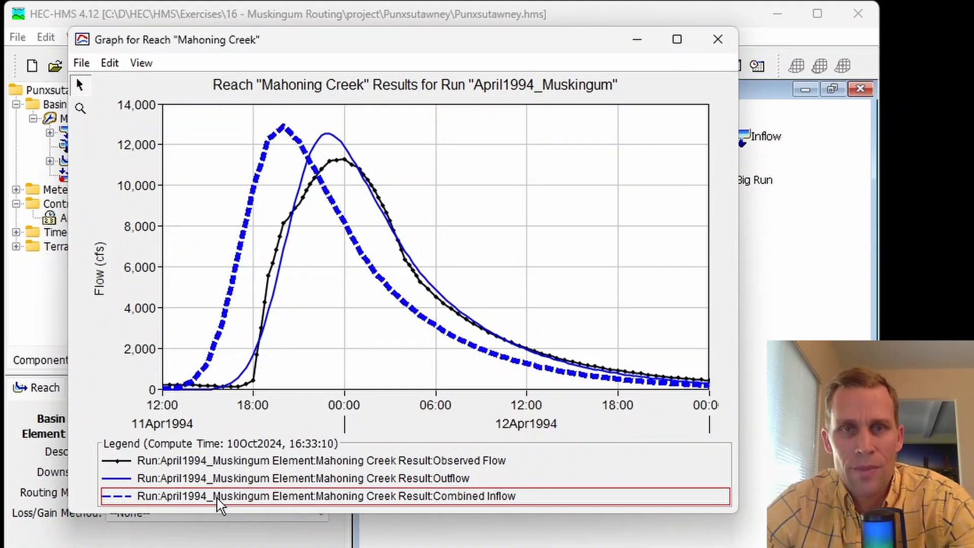
pyautogui.click(276, 480)
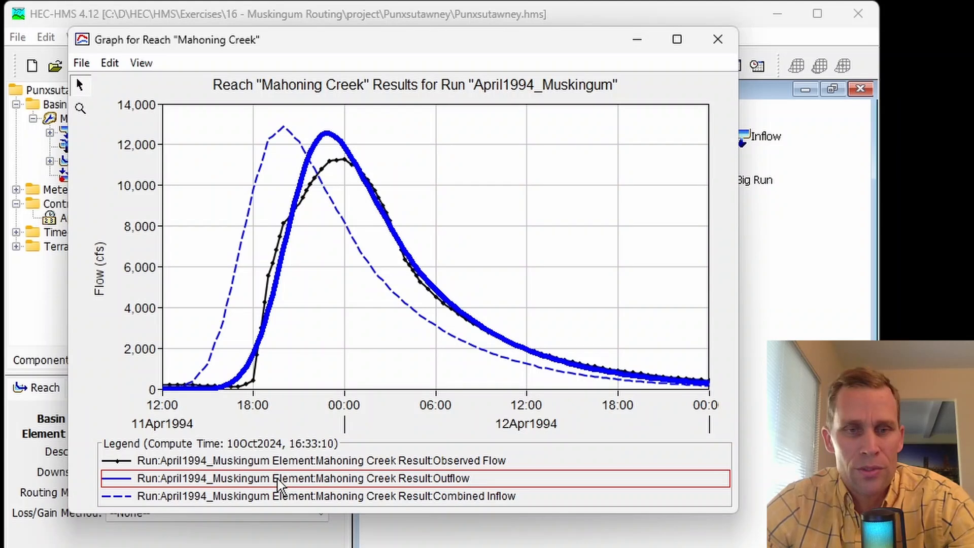
pyautogui.click(307, 464)
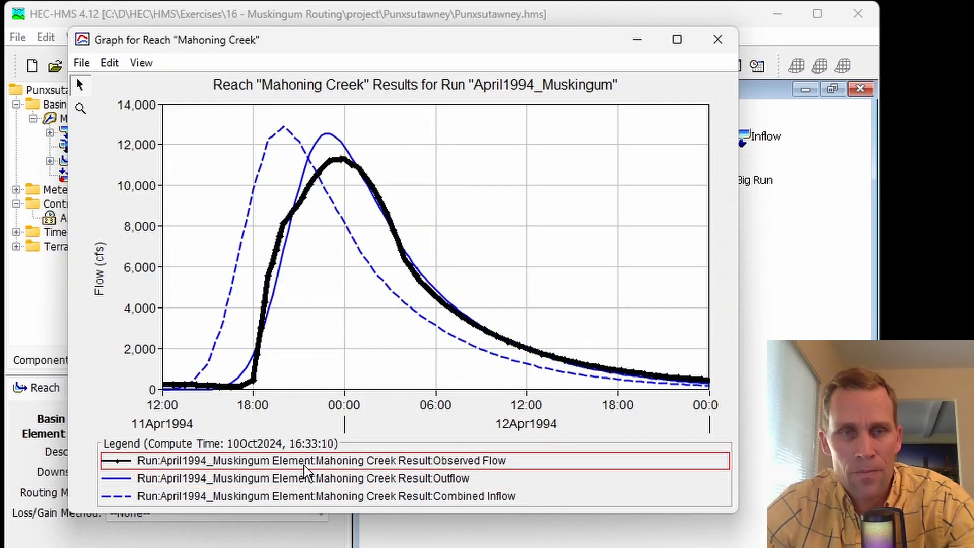
# - Compare the peak magnitude and timing of the reach's computed outflow and observed flow up close, and close the graph
pyautogui.click(80, 108)
pyautogui.moveTo(241, 115); pyautogui.dragTo(400, 186)
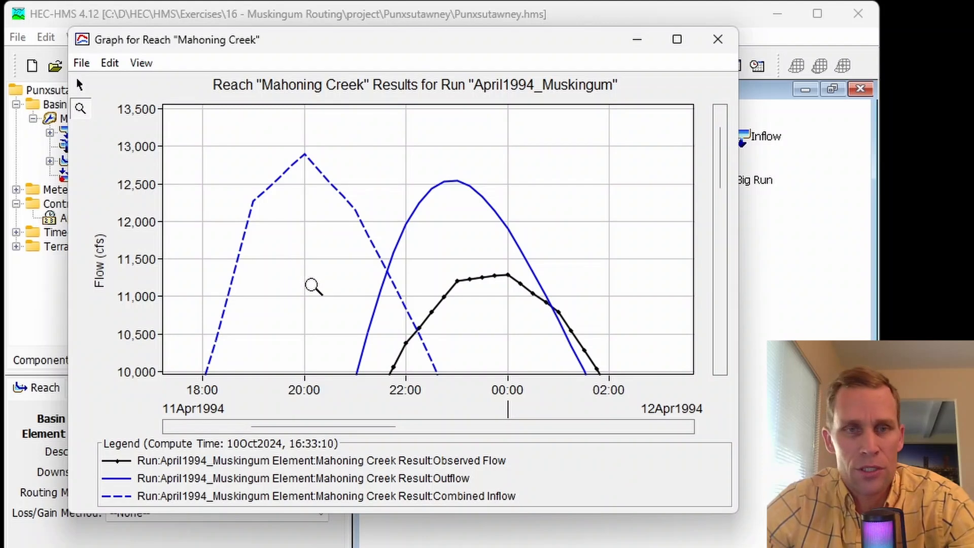
pyautogui.click(80, 84)
pyautogui.click(457, 182)
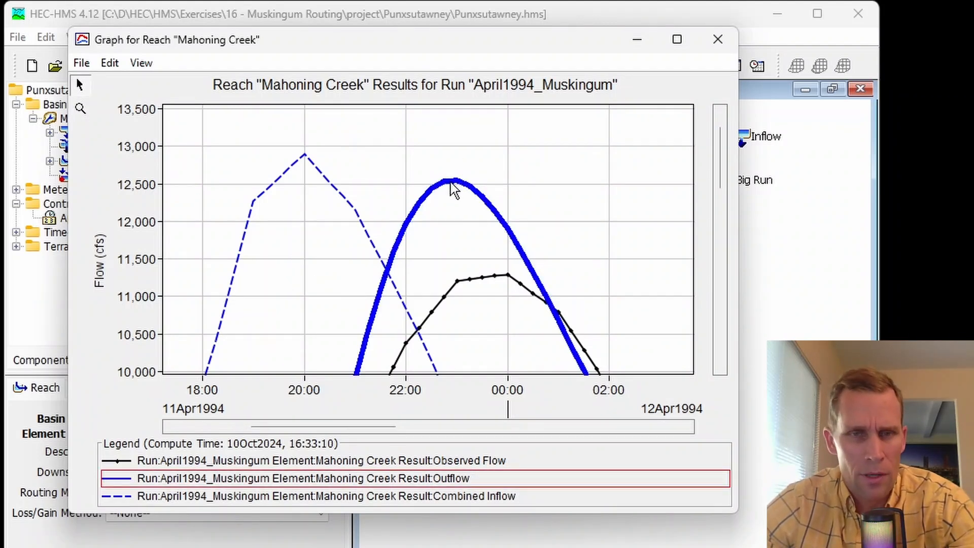
pyautogui.moveTo(454, 191)
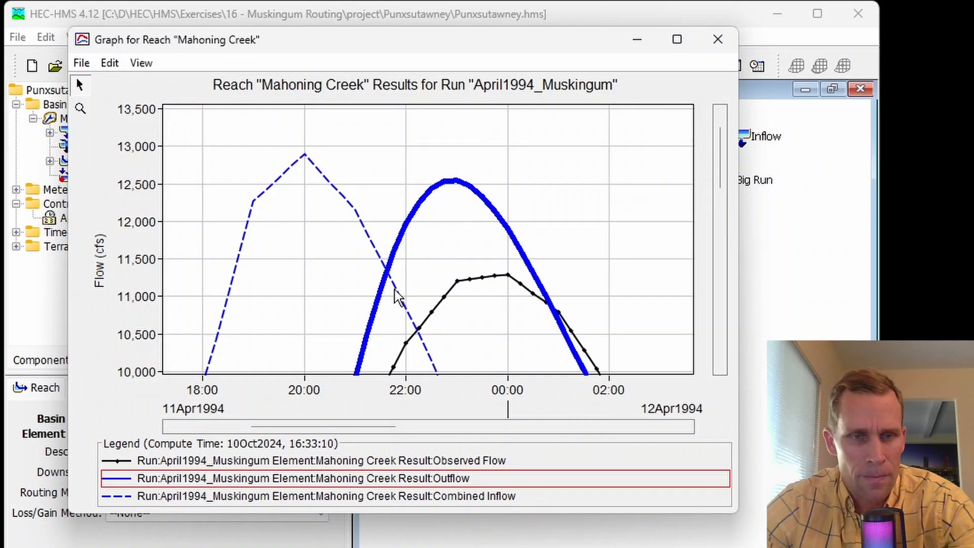
pyautogui.click(341, 460)
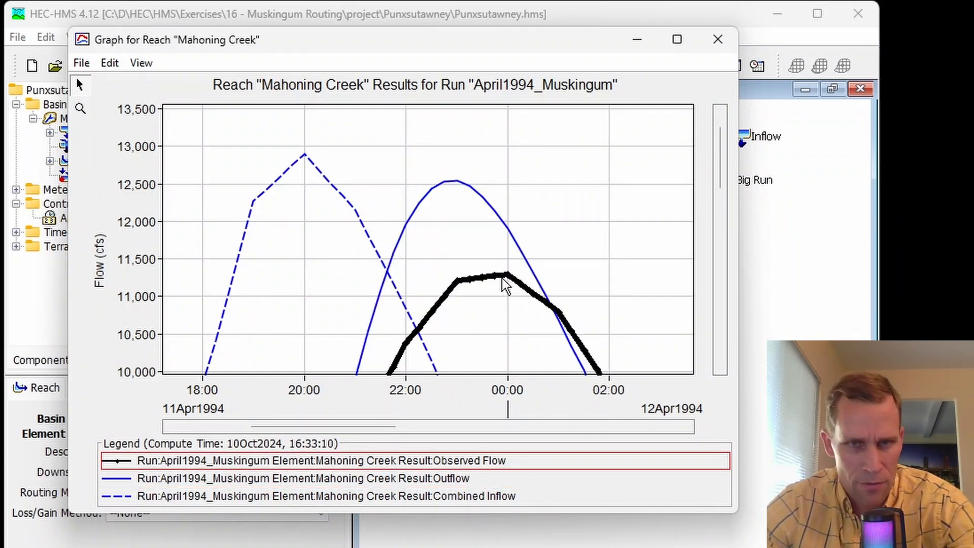
pyautogui.moveTo(507, 286)
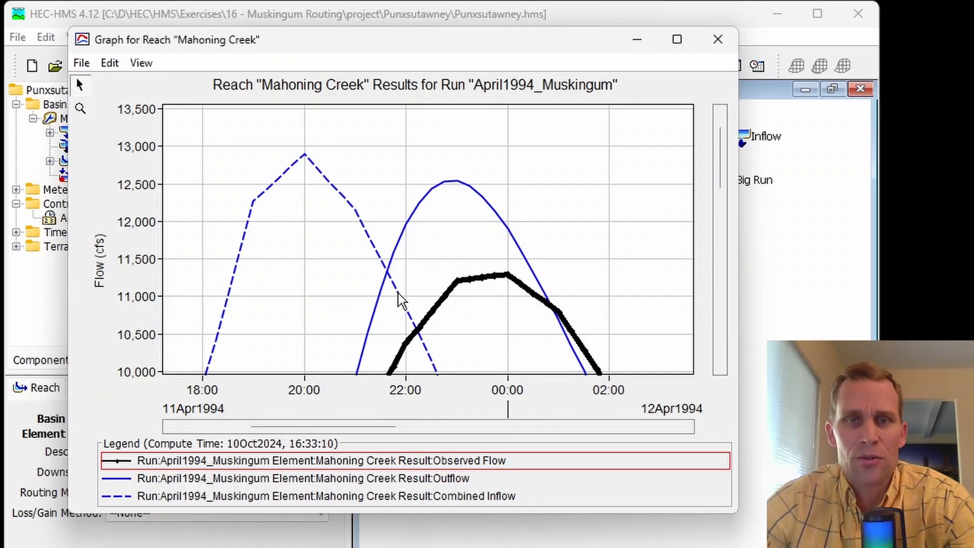
pyautogui.click(718, 40)
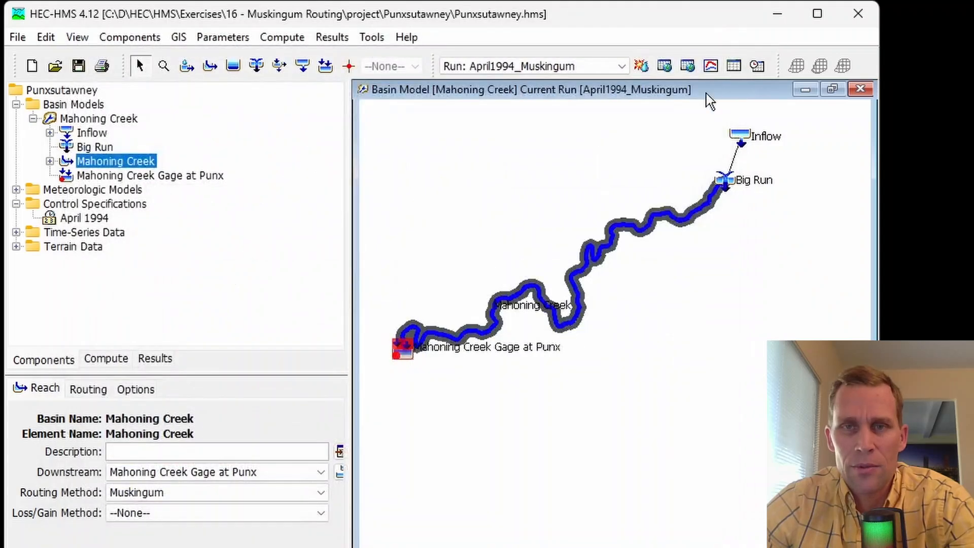
# - Review the Mahoning Creek reach's summary results for computed and observed peaks and fit statistics, and switch back to the Muskingum guide web page
pyautogui.click(735, 66)
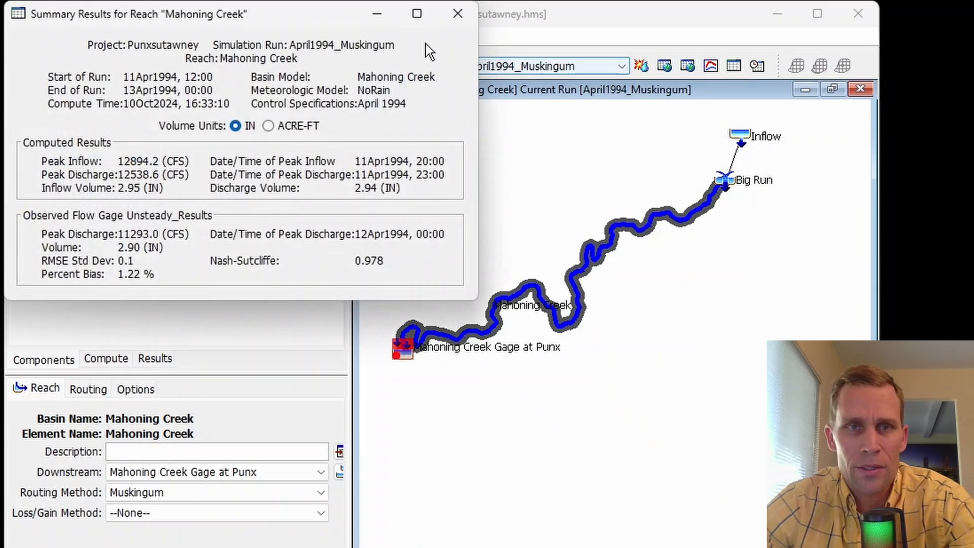
pyautogui.moveTo(313, 15); pyautogui.dragTo(421, 96)
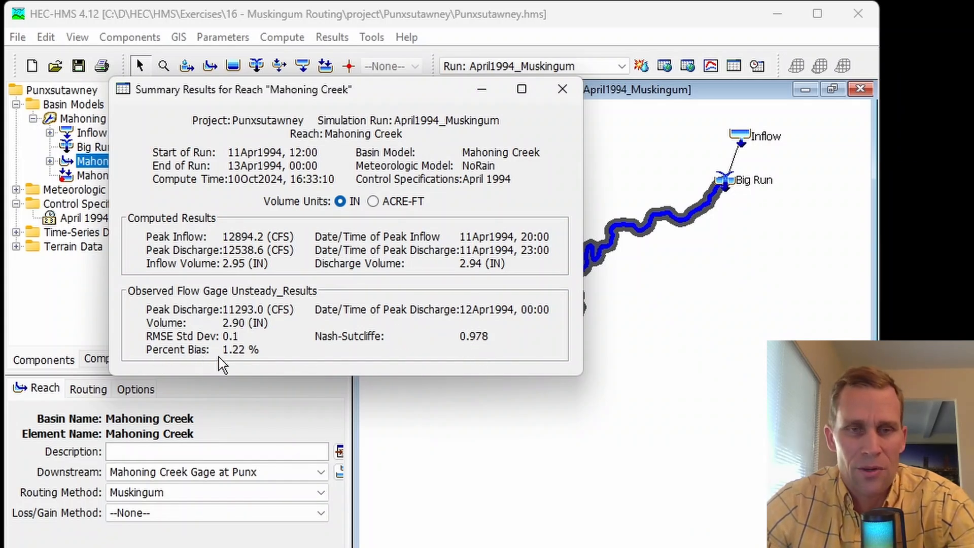
pyautogui.click(563, 89)
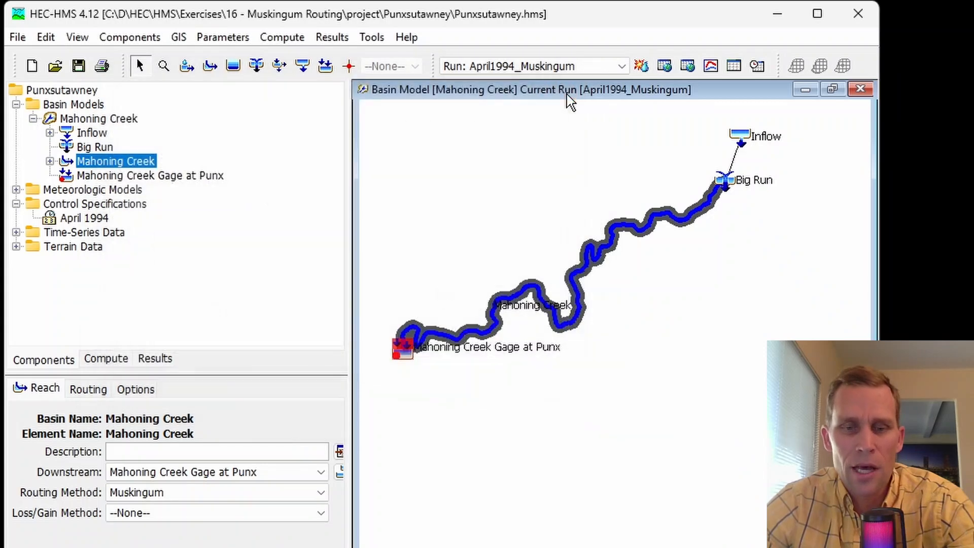
pyautogui.hotkey('alt', 'Tab')
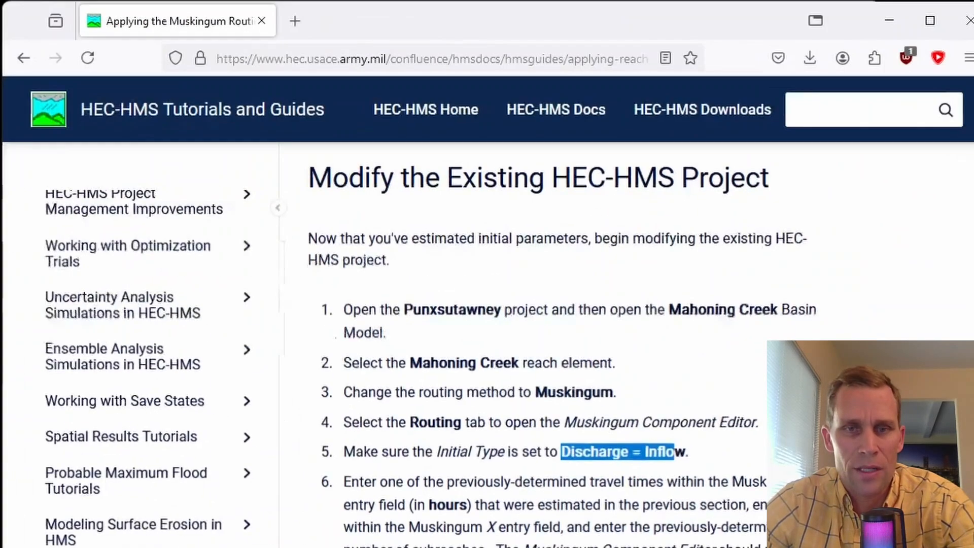
# - Check the guide's next instructions, switch to HEC-HMS, set the Mahoning Creek reach's Muskingum K to 2.5 hours, and recompute the April1994_Muskingum run
pyautogui.scroll(-8, 373, 288)
pyautogui.scroll(-15, 373, 289)
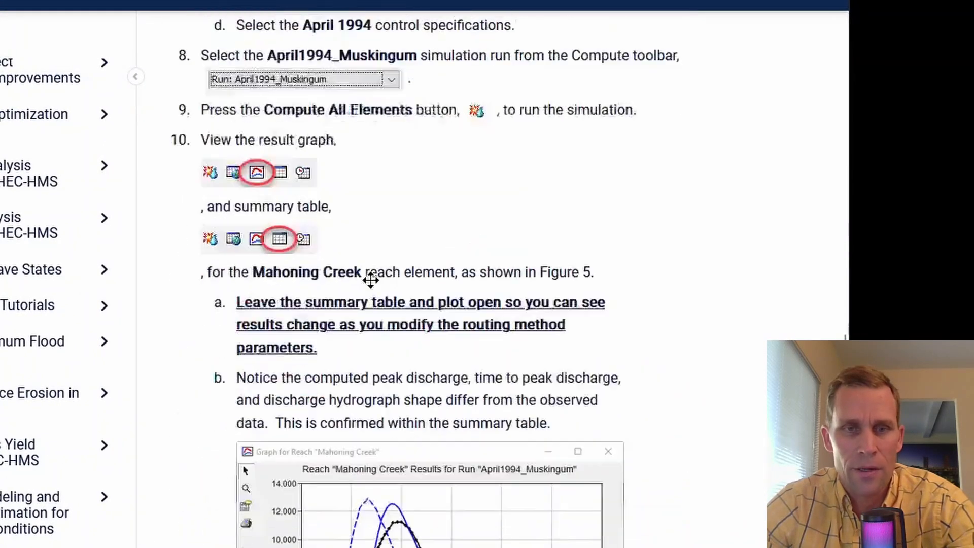
pyautogui.scroll(-10, 373, 288)
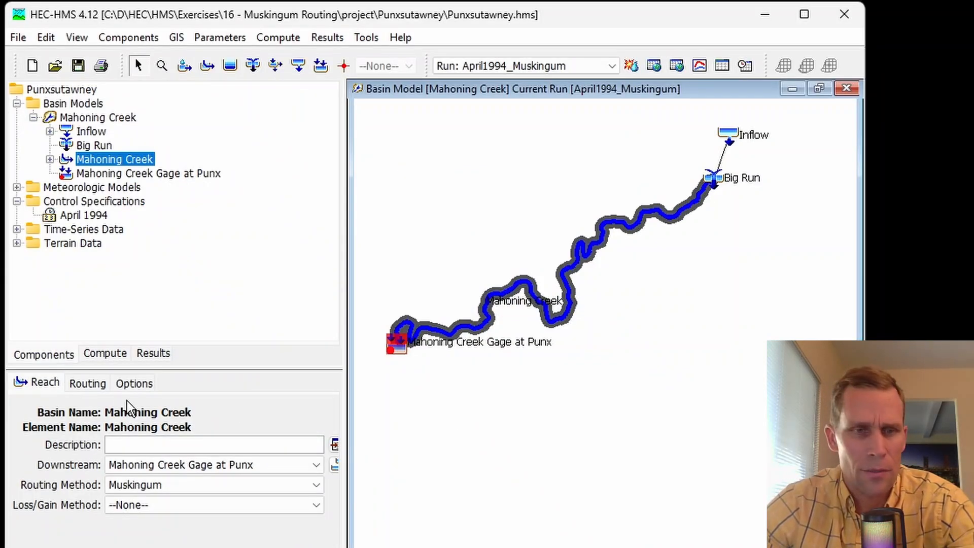
pyautogui.click(87, 383)
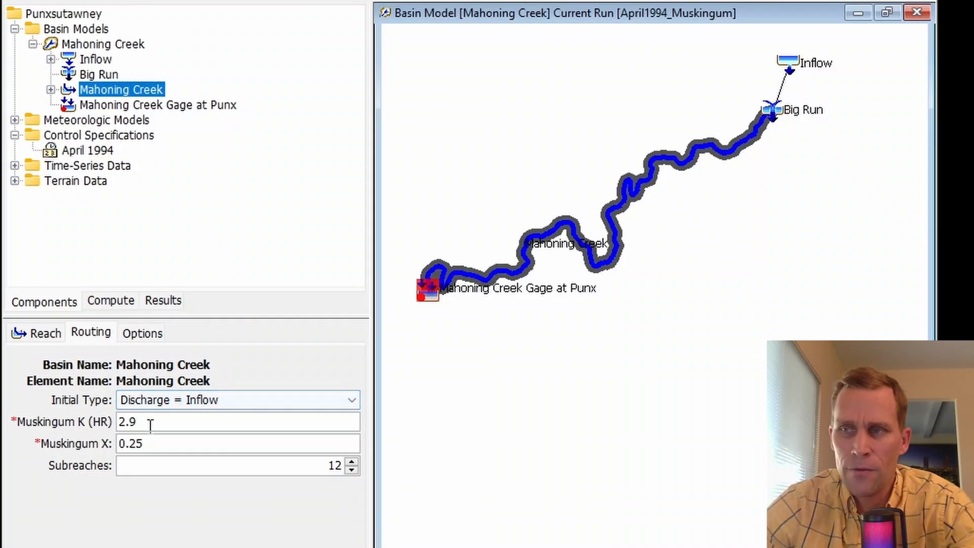
pyautogui.click(155, 427)
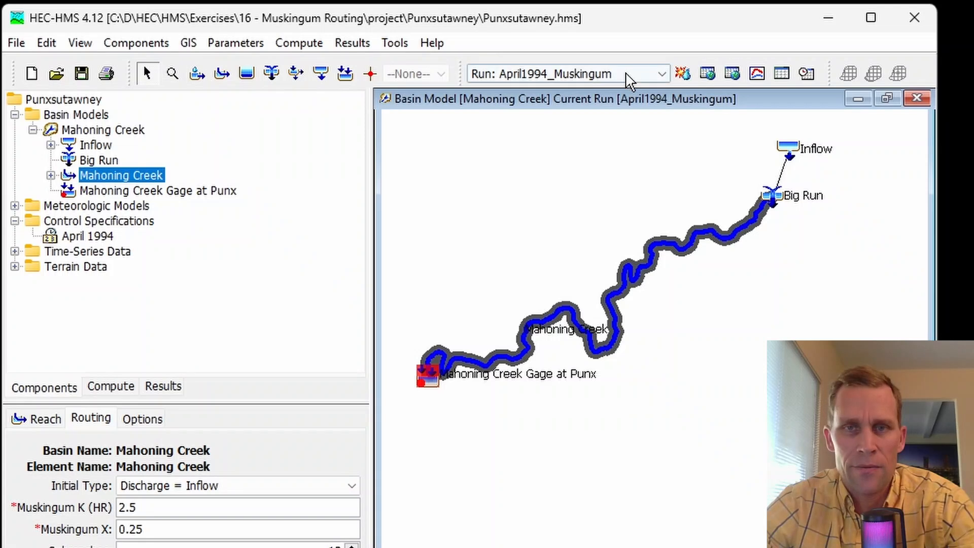
pyautogui.click(682, 74)
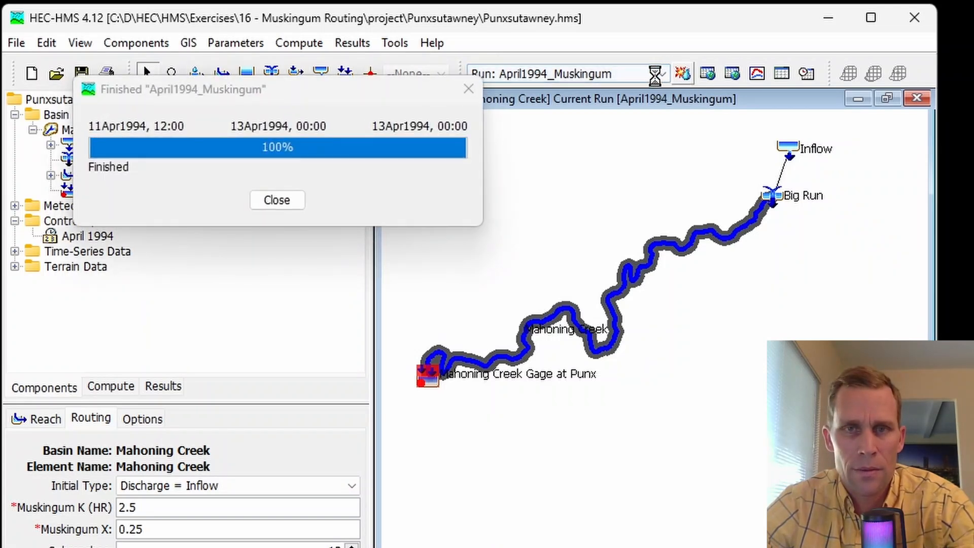
# - Review the Mahoning Creek reach's results graph and summary table for the reduced Muskingum K, closing each window
pyautogui.click(757, 75)
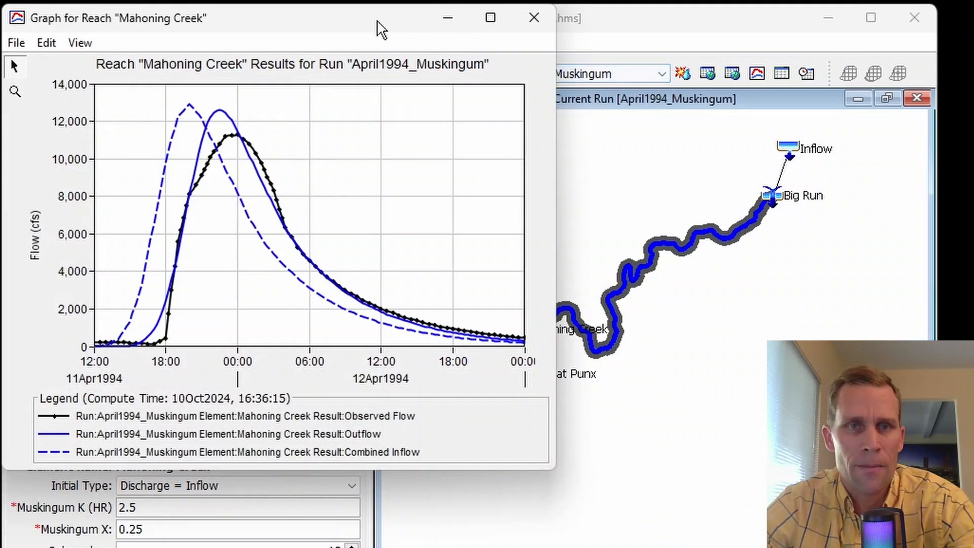
pyautogui.moveTo(379, 25); pyautogui.dragTo(436, 75)
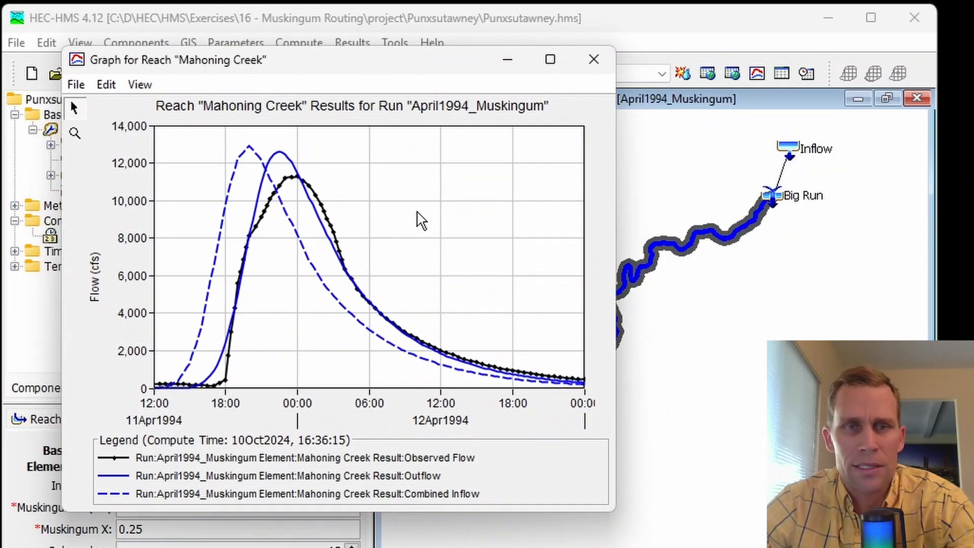
pyautogui.click(592, 60)
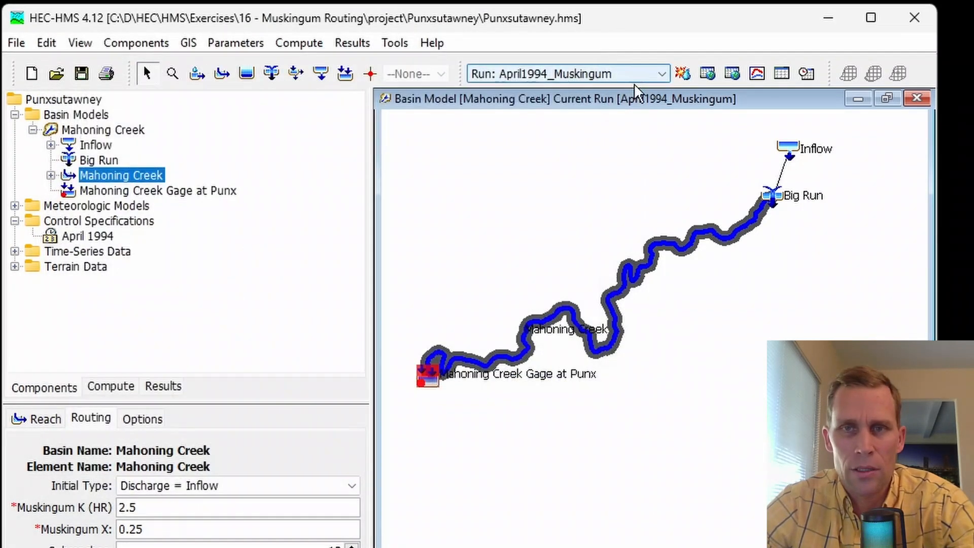
pyautogui.click(781, 72)
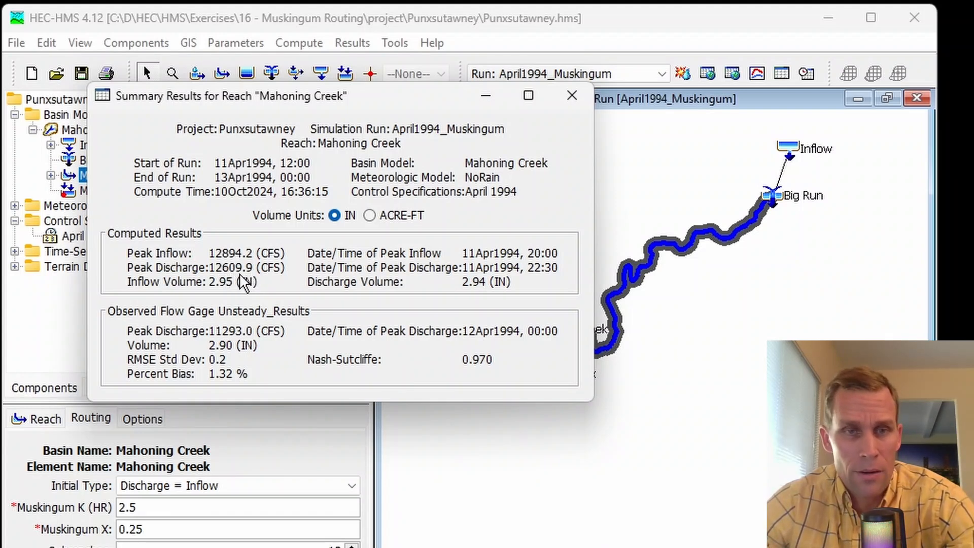
pyautogui.click(576, 97)
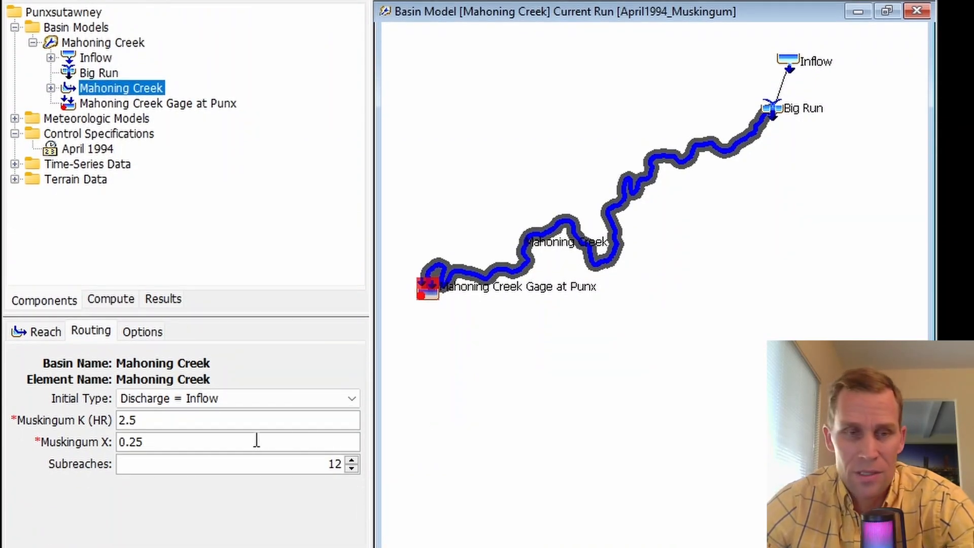
# - Set the reach's Muskingum X to 0.1 and its subreaches to 6, save the project, and recompute the run
pyautogui.moveTo(171, 447); pyautogui.dragTo(99, 434)
pyautogui.write('0.1')
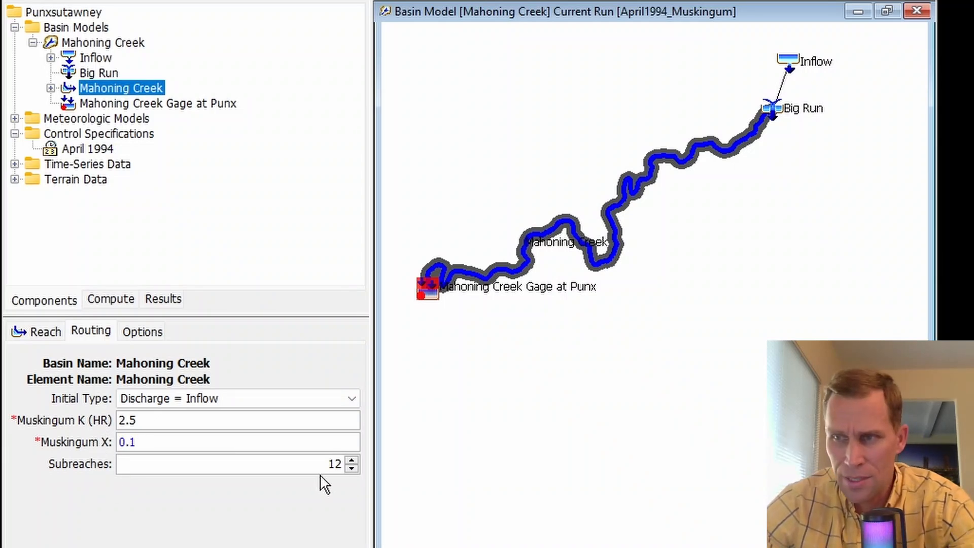
pyautogui.doubleClick(332, 464)
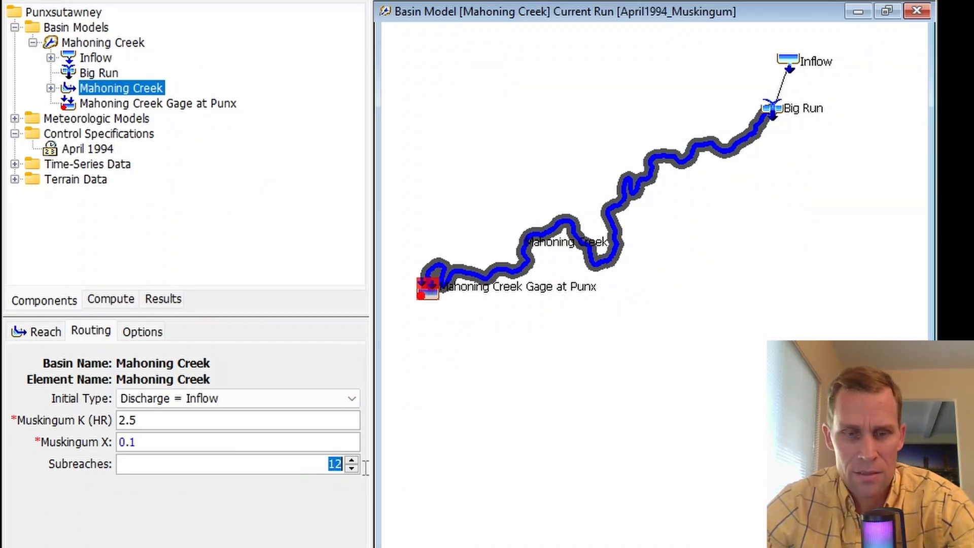
pyautogui.write('6')
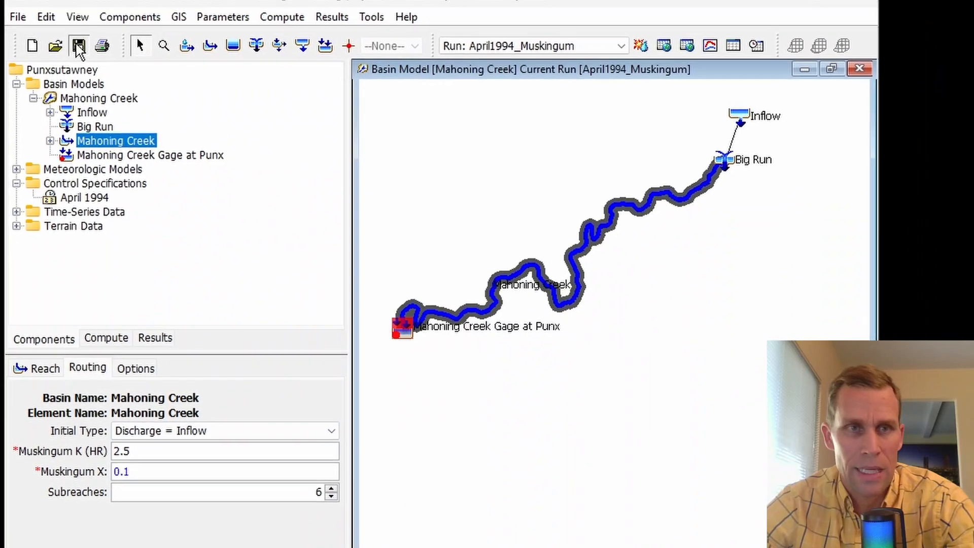
pyautogui.click(627, 64)
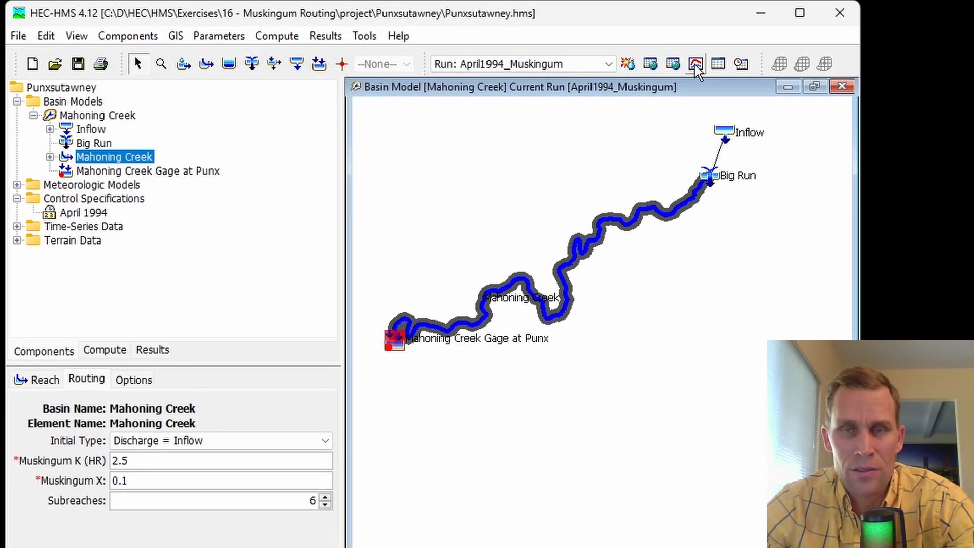
# - Compare the reach's computed outflow with observed flow in the graph and summary results for the changed X and subreach count
pyautogui.click(695, 64)
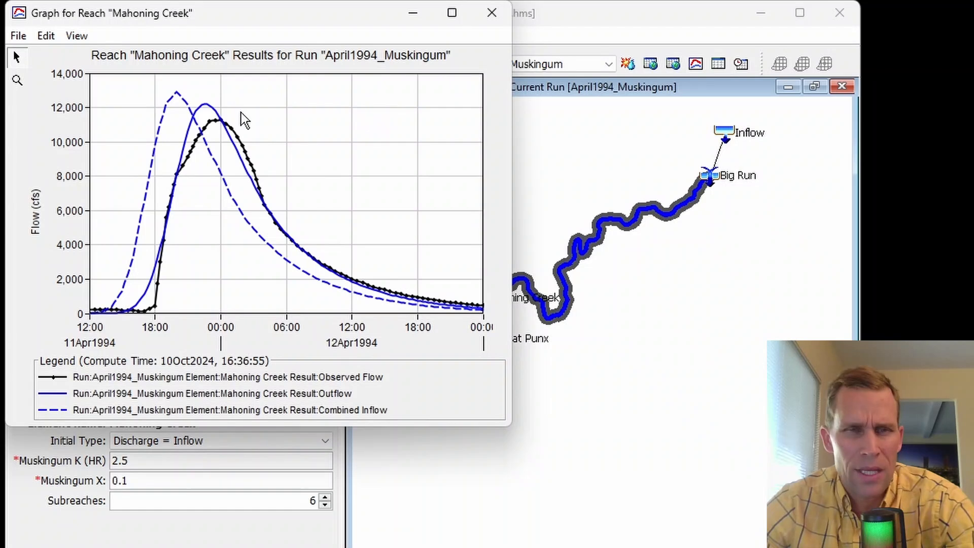
pyautogui.click(491, 14)
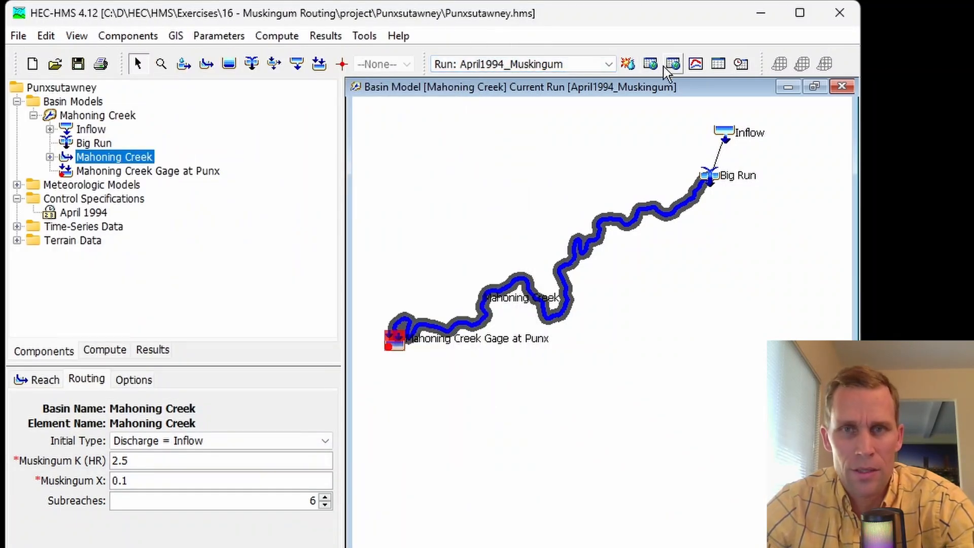
pyautogui.click(719, 66)
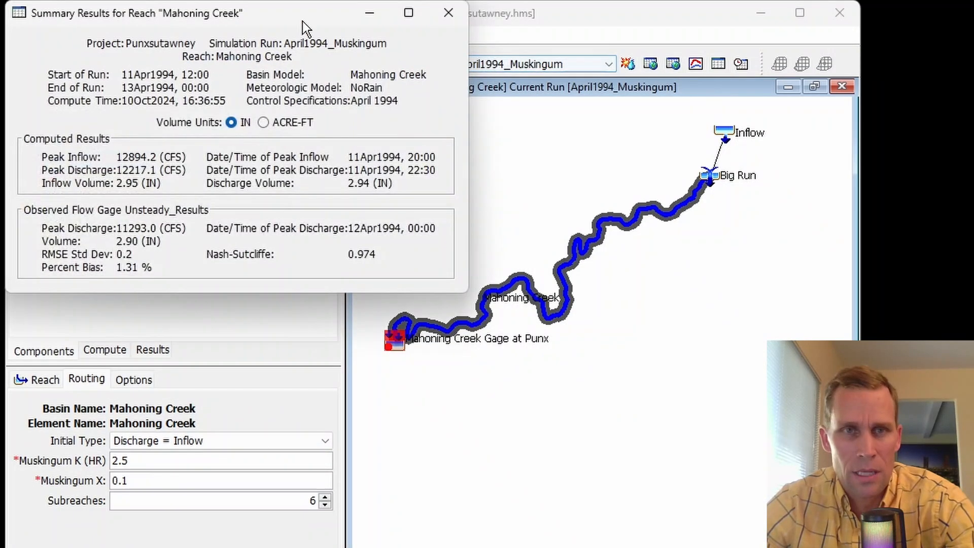
pyautogui.moveTo(302, 21); pyautogui.dragTo(361, 75)
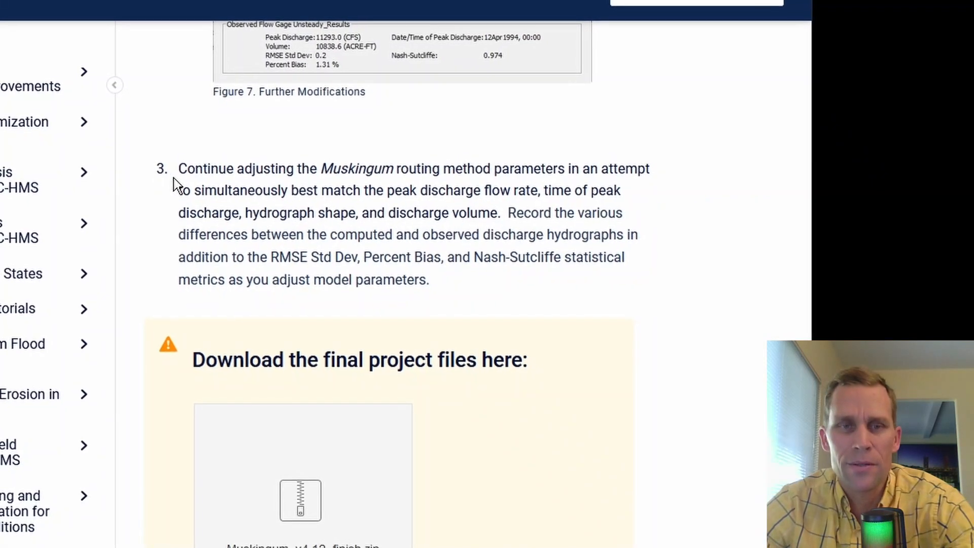
# - Read the guide's instruction to keep adjusting parameters, set Muskingum K to 3.2 hours and subreaches to 3, and recompute the run
pyautogui.moveTo(186, 173); pyautogui.dragTo(650, 171)
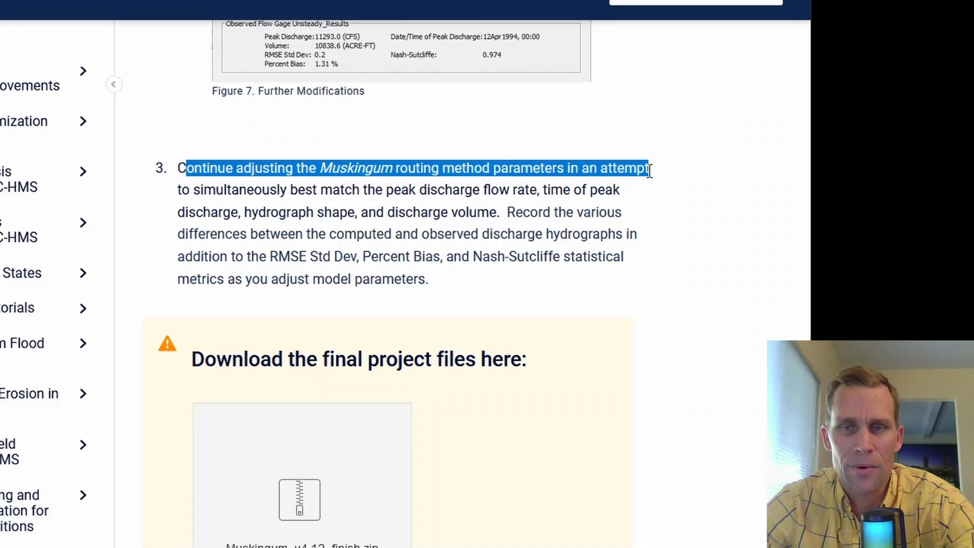
pyautogui.click(282, 192)
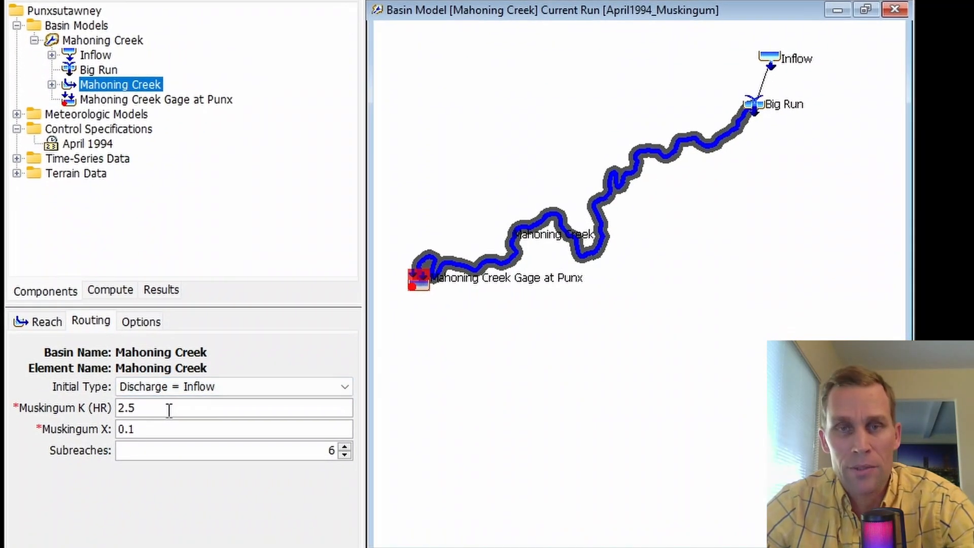
pyautogui.click(169, 410)
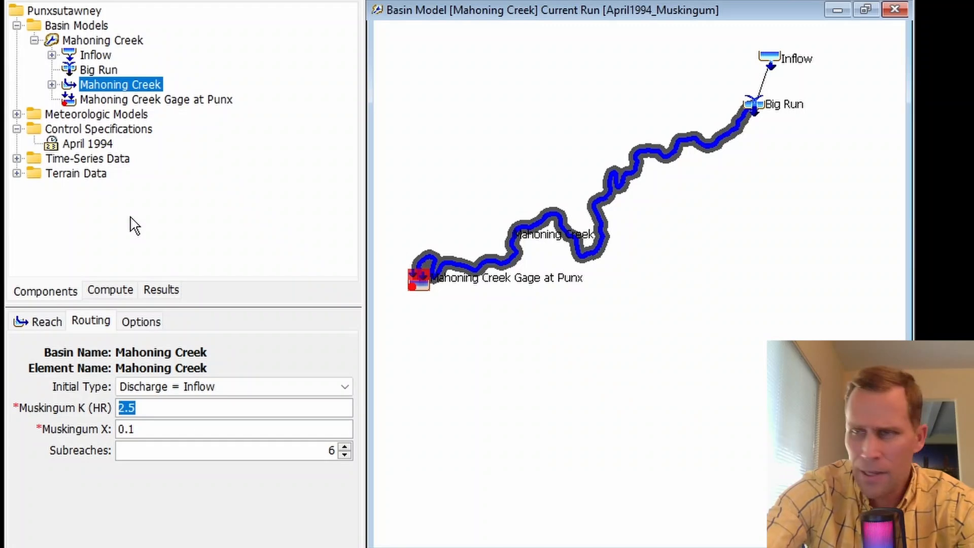
pyautogui.write('3.2')
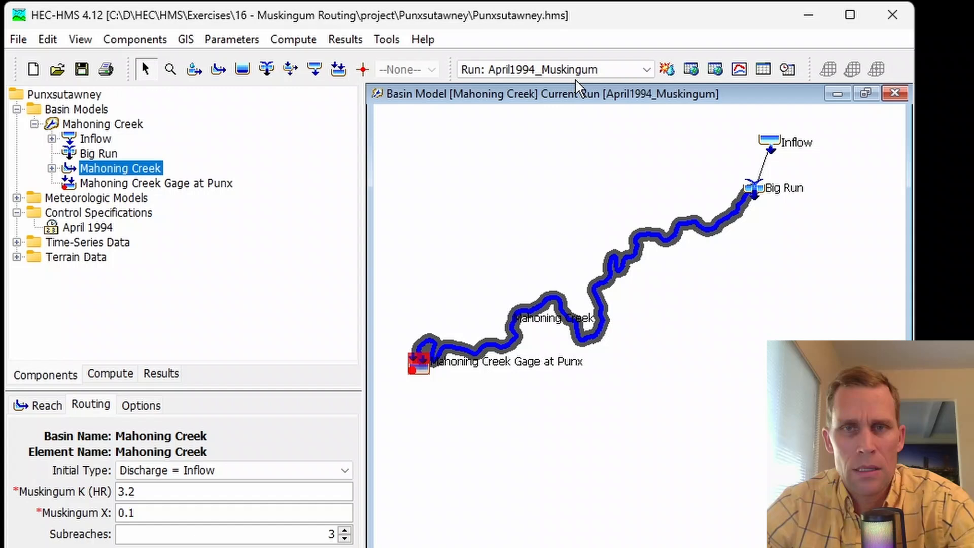
pyautogui.click(667, 70)
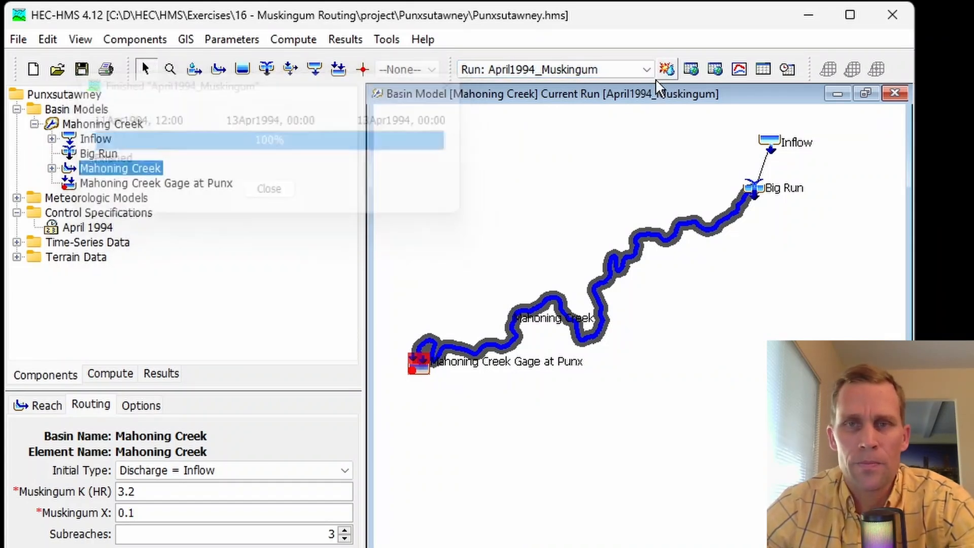
# - Compare the highlighted outflow and observed flow curves in the reach's graph, and review the peaks and fit statistics in its summary results
pyautogui.click(739, 69)
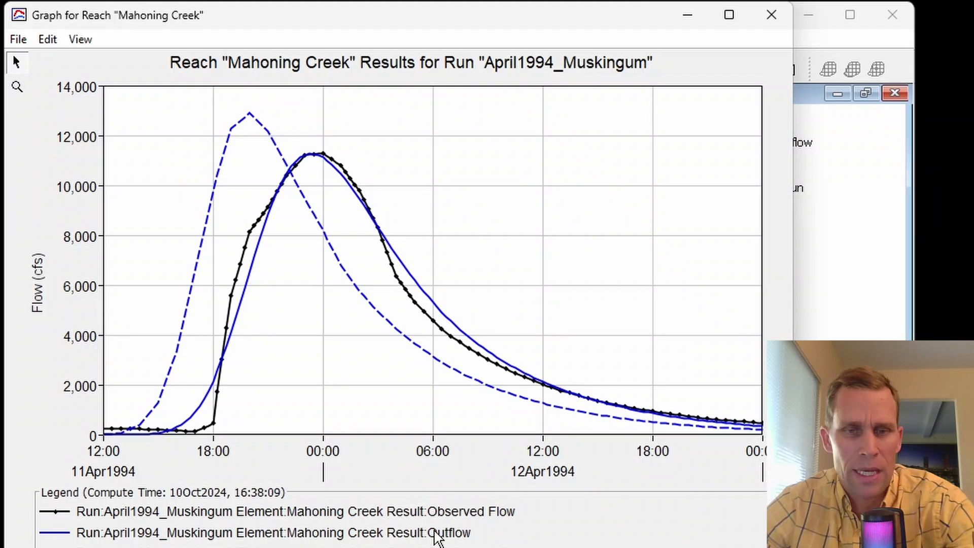
pyautogui.click(446, 534)
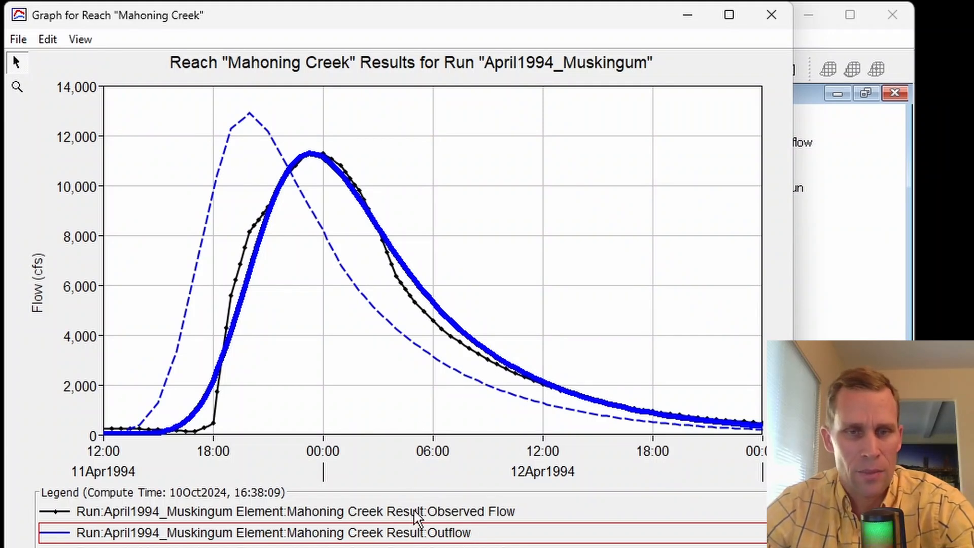
pyautogui.click(428, 512)
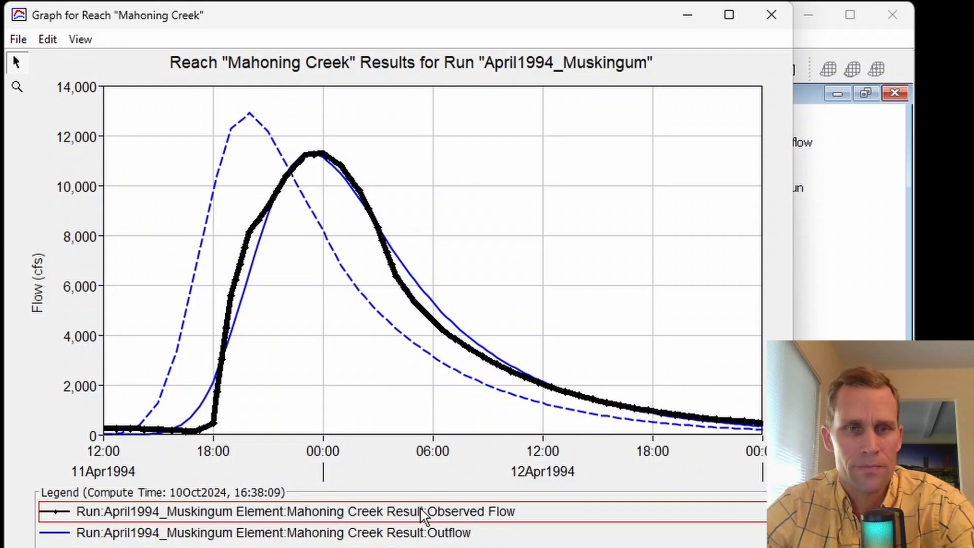
pyautogui.click(771, 16)
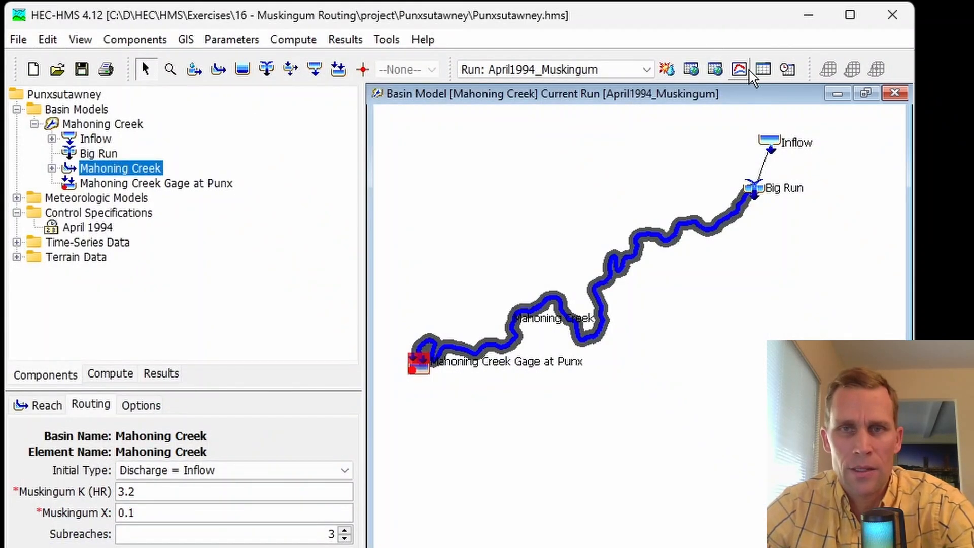
pyautogui.click(764, 70)
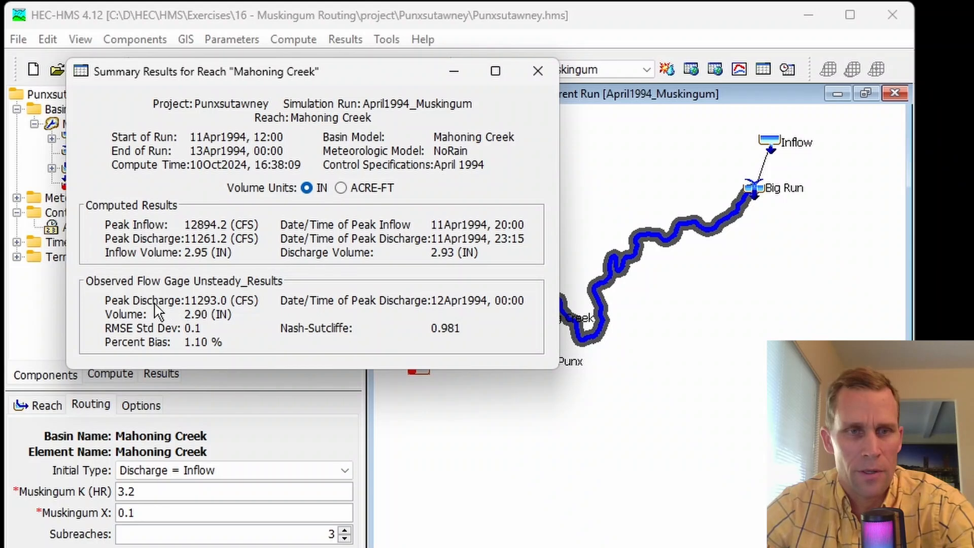
pyautogui.click(537, 71)
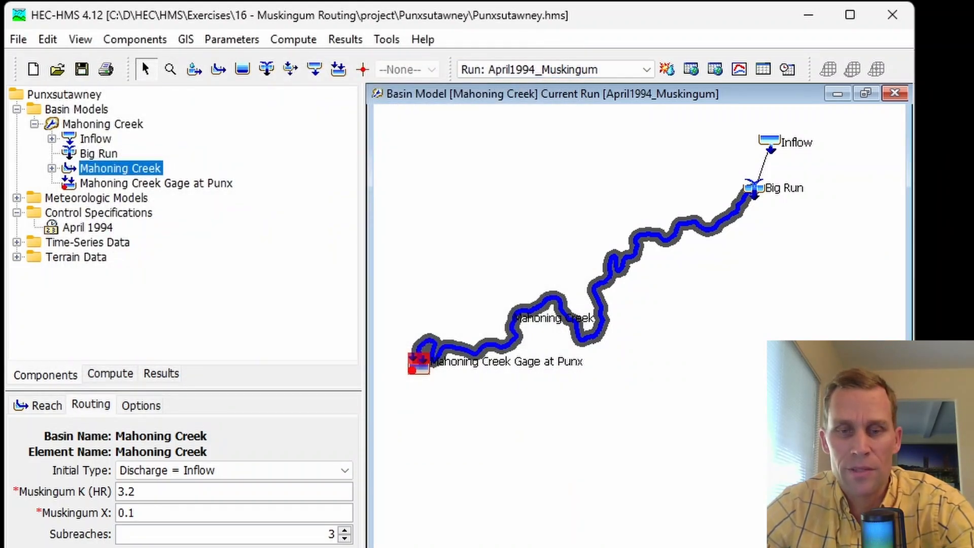
# - Switch to the results.xlsx workbook in Excel and compare peak discharges, errors and parameter values for trials 1 and 2
pyautogui.hotkey('alt', 'Tab')
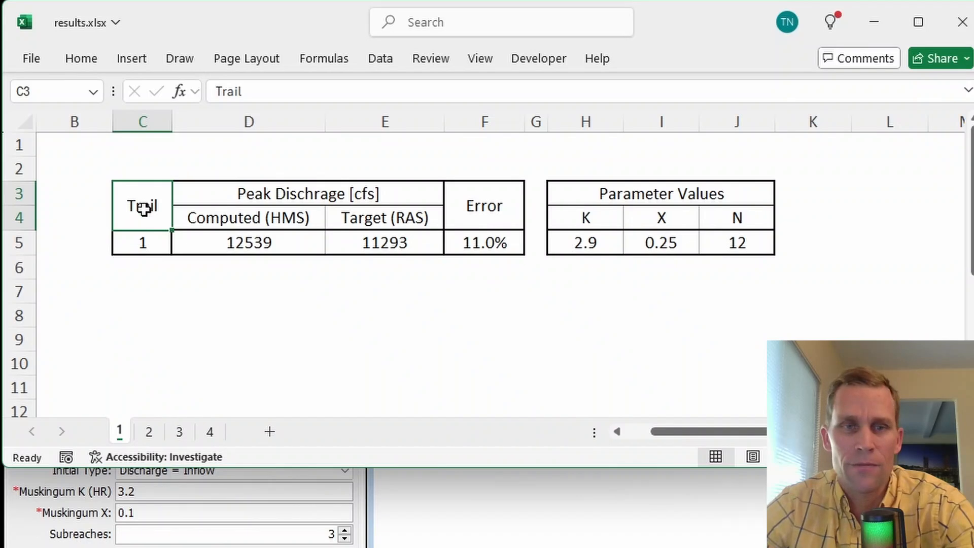
pyautogui.click(235, 244)
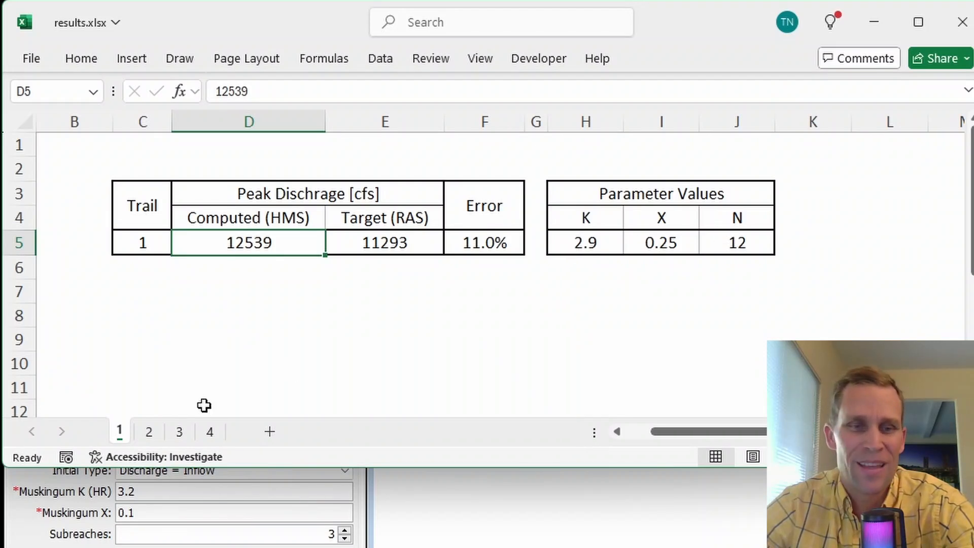
pyautogui.click(149, 431)
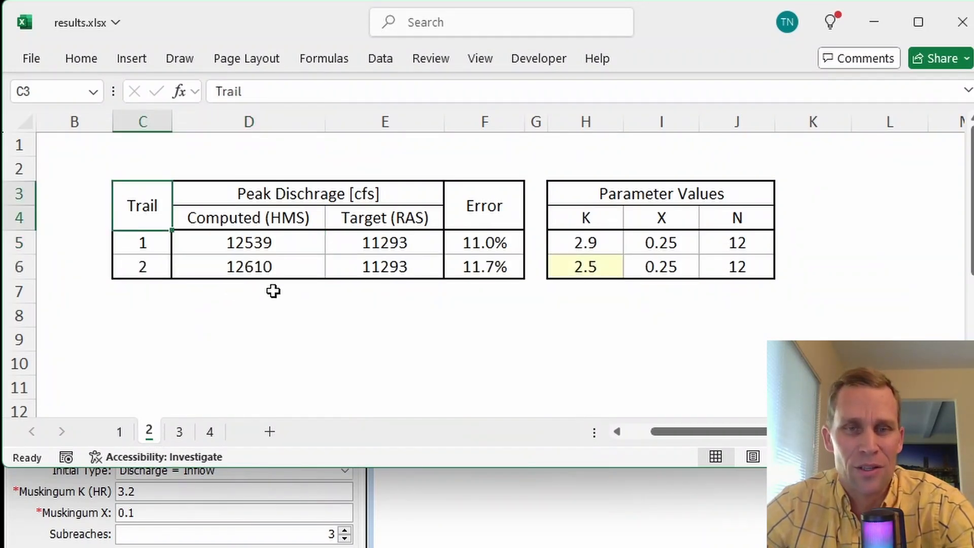
pyautogui.click(268, 273)
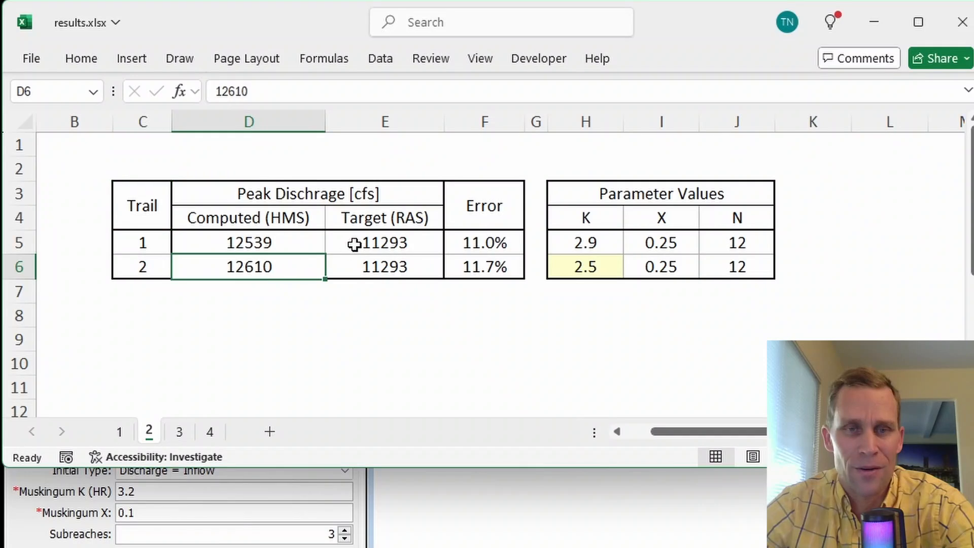
pyautogui.moveTo(365, 243); pyautogui.dragTo(388, 340)
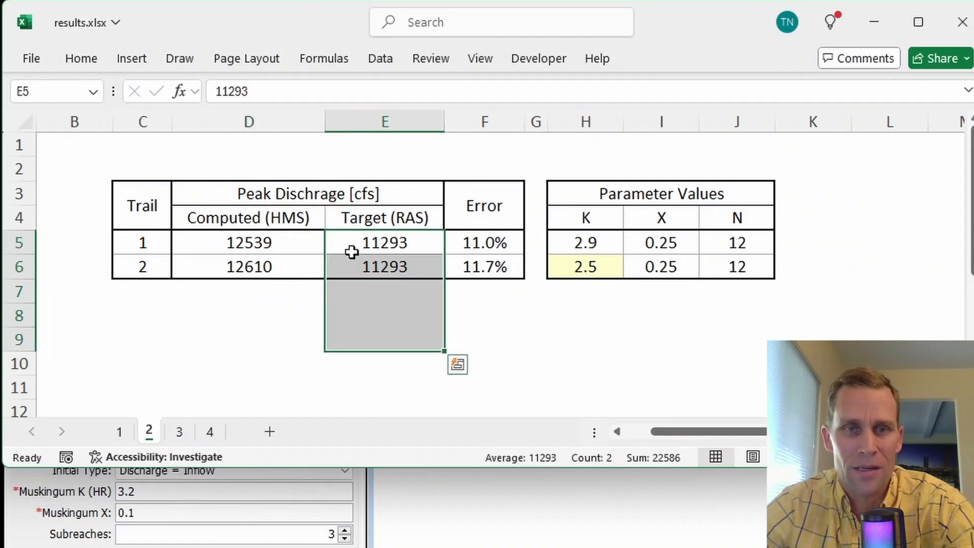
pyautogui.click(250, 272)
pyautogui.click(171, 224)
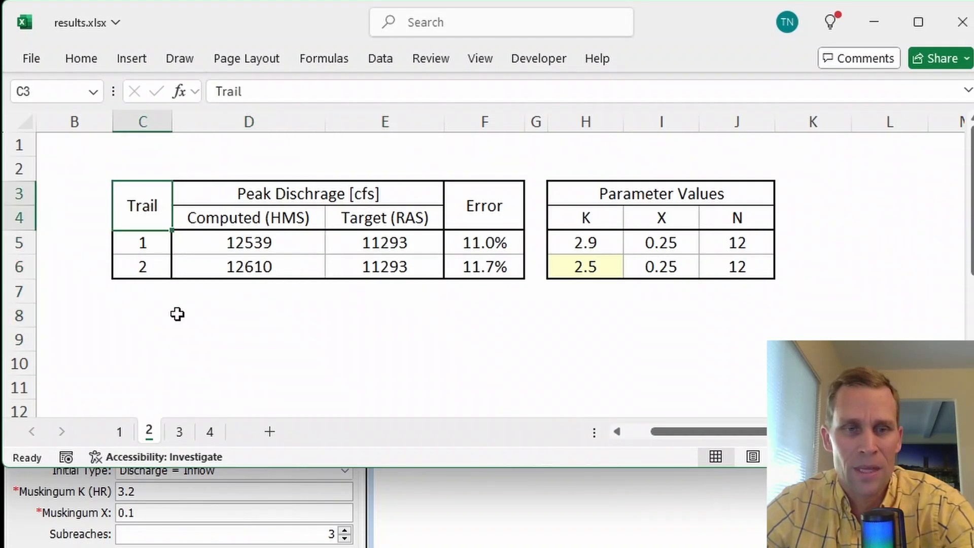
# - Review the peak discharge errors and K, X and N values on sheets 3 and 4, and return to HEC-HMS
pyautogui.click(179, 433)
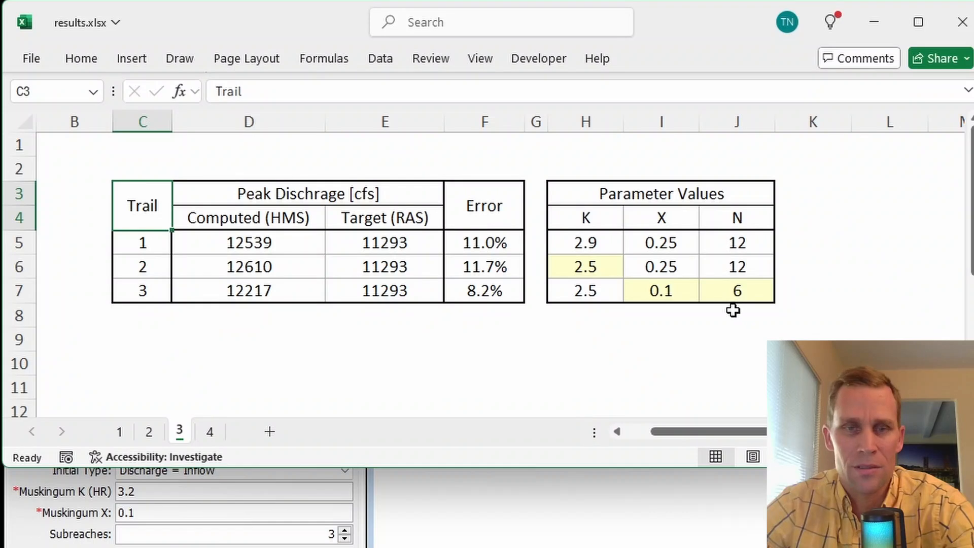
pyautogui.click(211, 435)
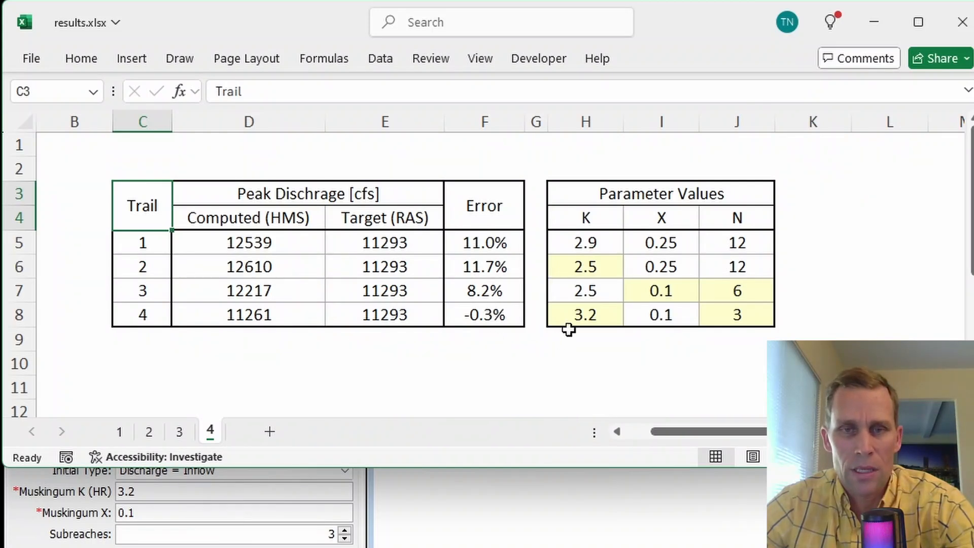
pyautogui.click(606, 313)
pyautogui.moveTo(606, 313); pyautogui.dragTo(733, 323)
pyautogui.click(685, 339)
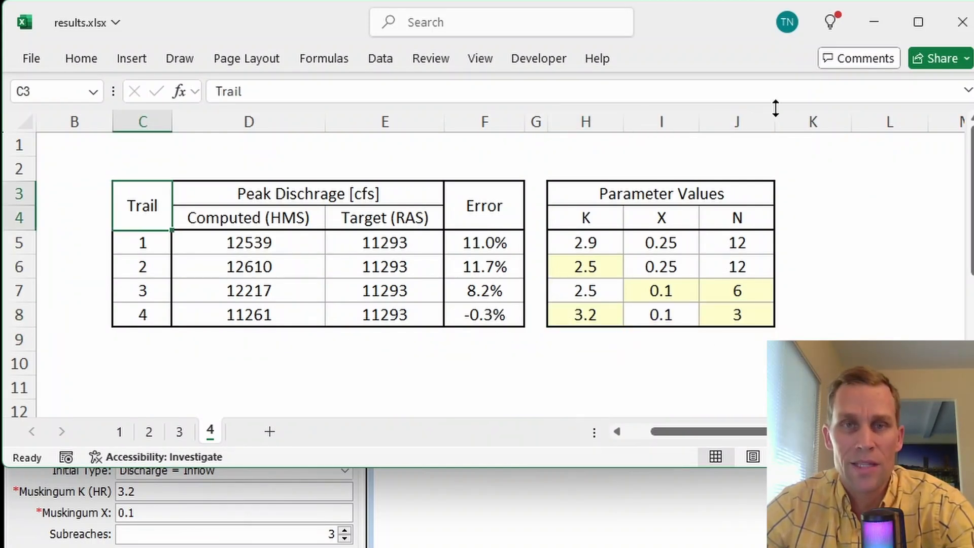
pyautogui.click(873, 23)
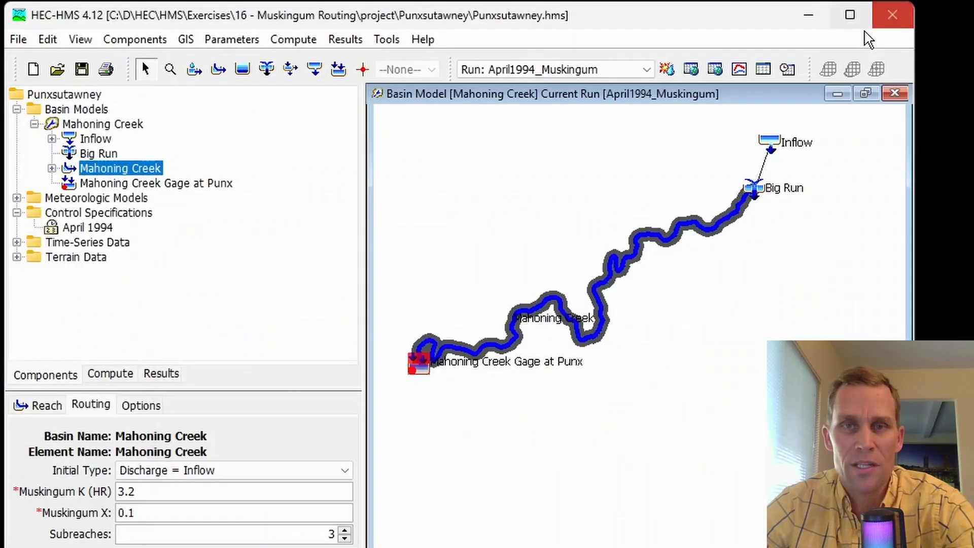